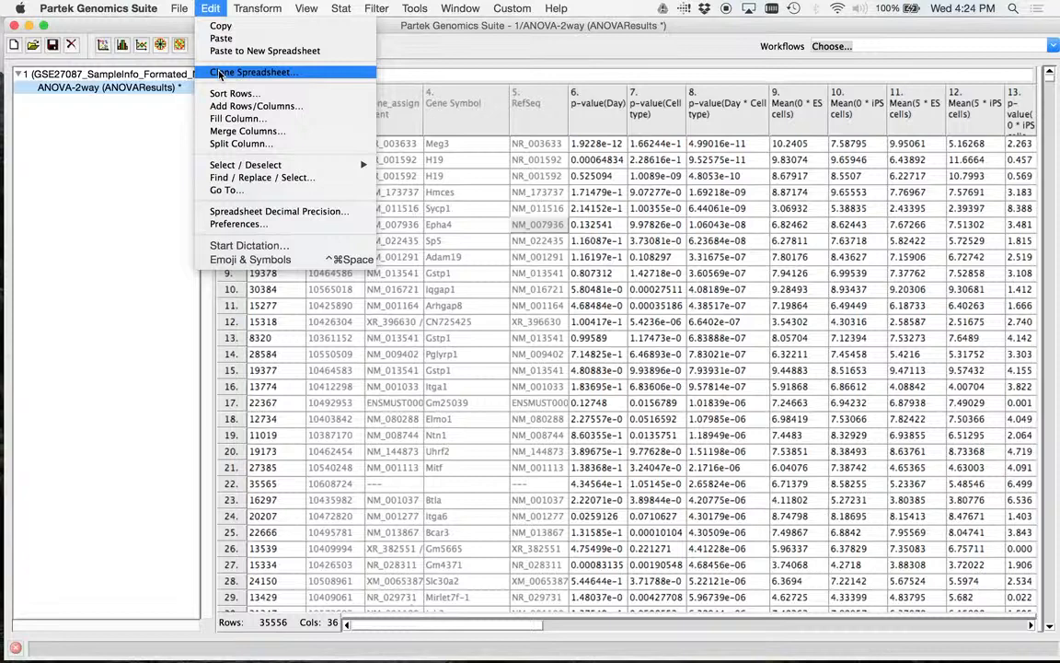
Clone the ANOVA-2way results spreadsheet twice as top-level copies, keeping the proposed name and accepting the renamed second copy, anova-2way_1
left_click(219, 73)
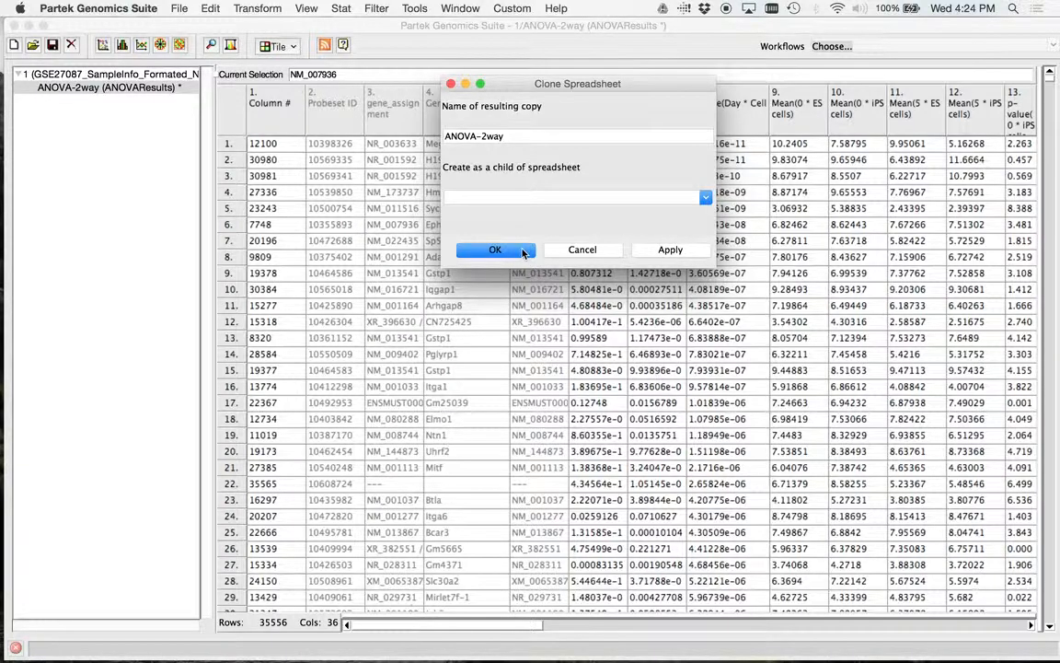
left_click(495, 249)
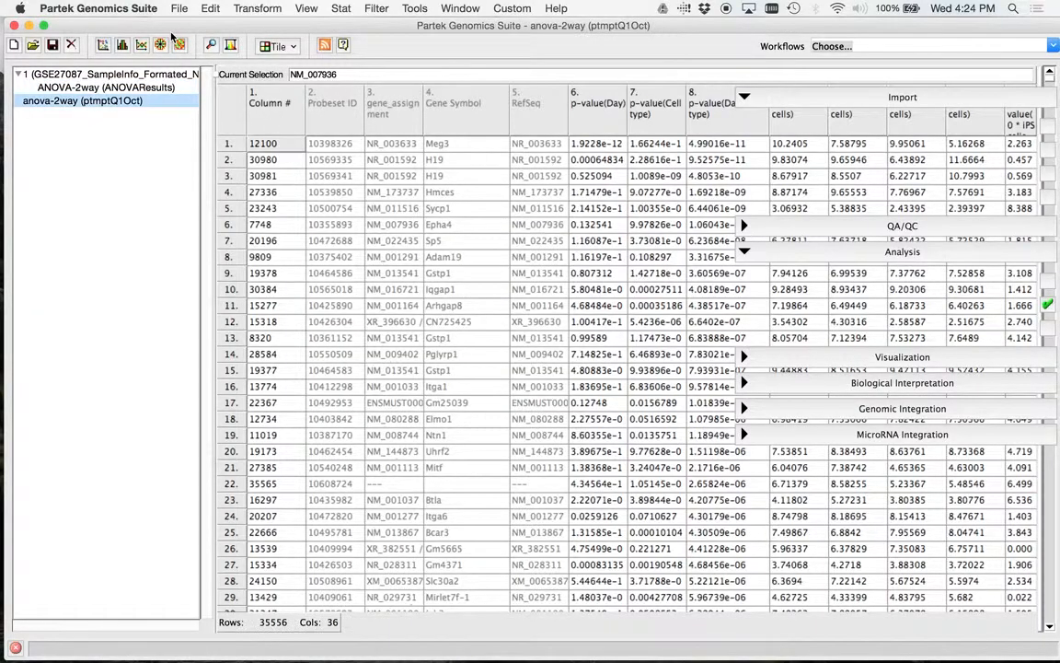
left_click(136, 89)
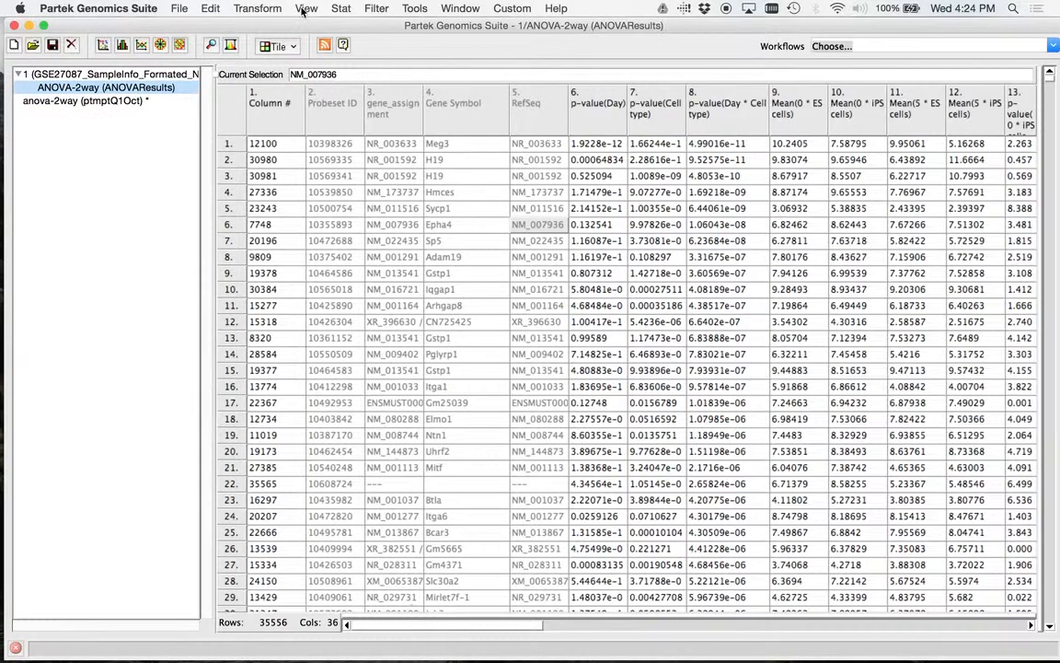
left_click(211, 8)
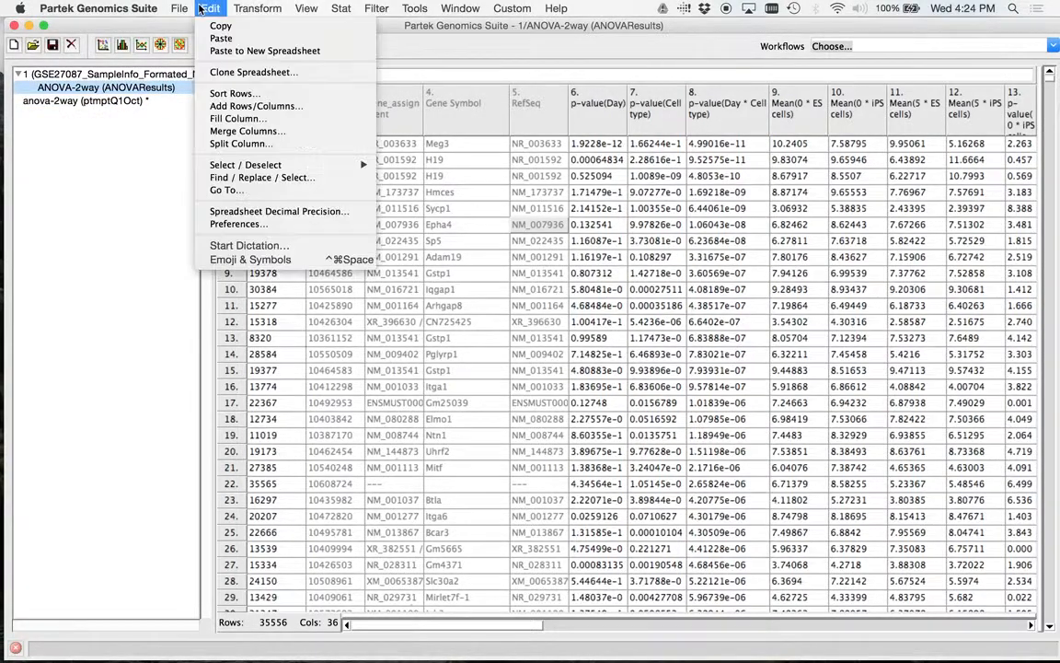
left_click(266, 74)
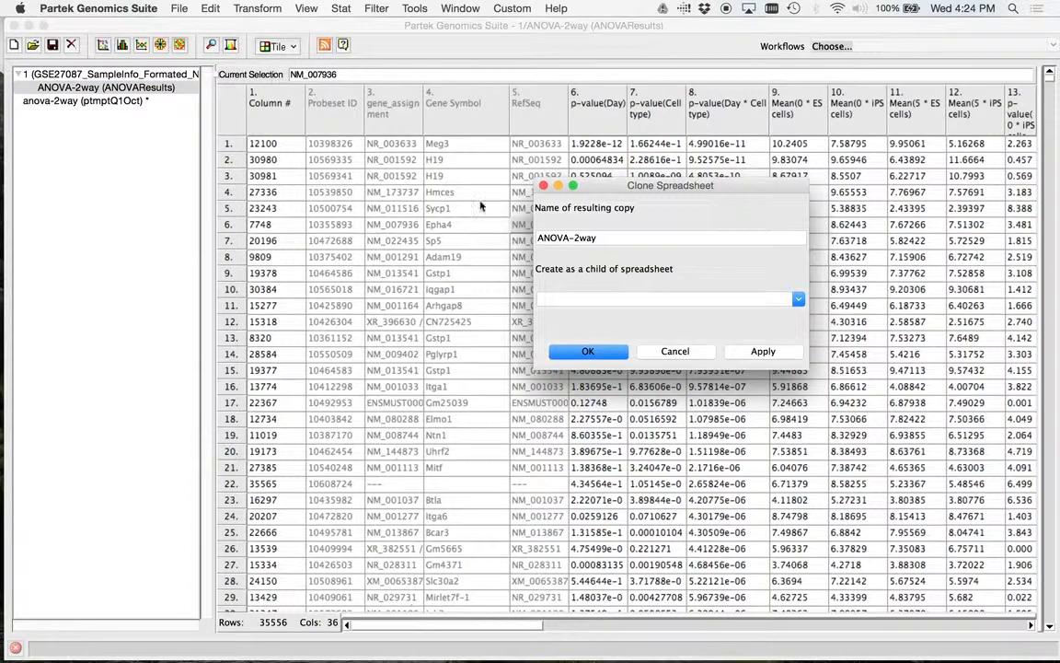
left_click(597, 352)
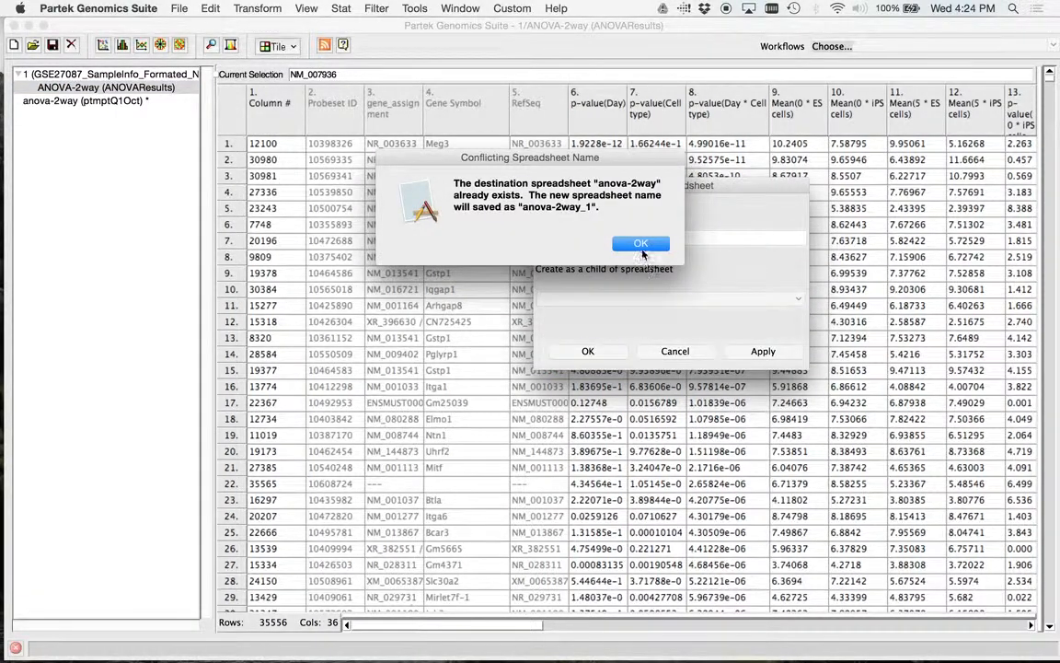
left_click(641, 245)
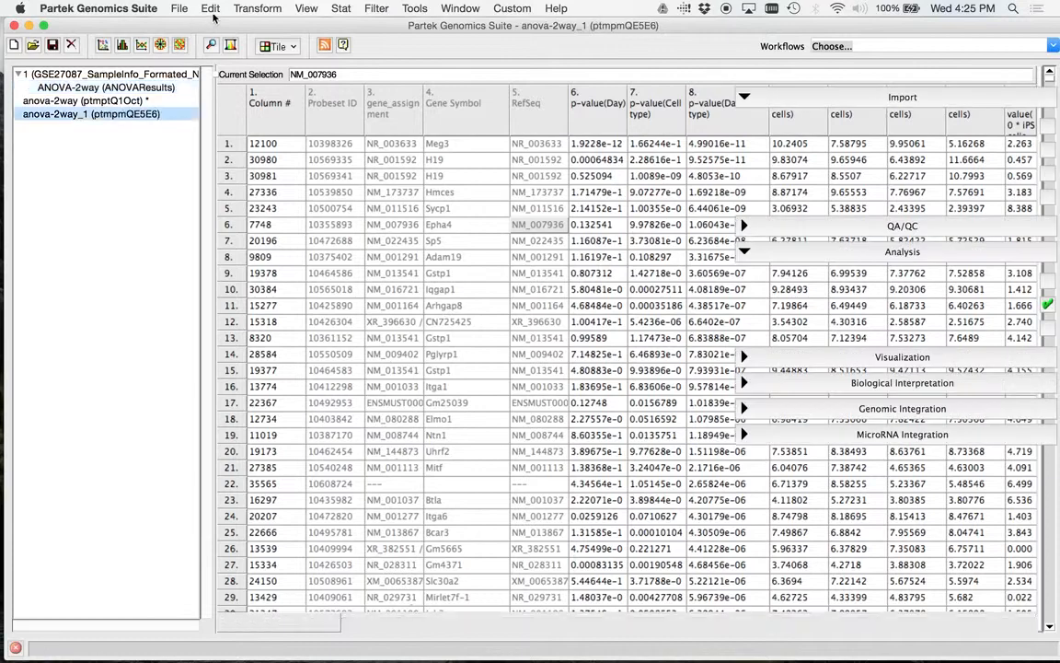
Make a third clone of the original ANOVA-2way results spreadsheet, accepting the name anova-2way_2
left_click(210, 9)
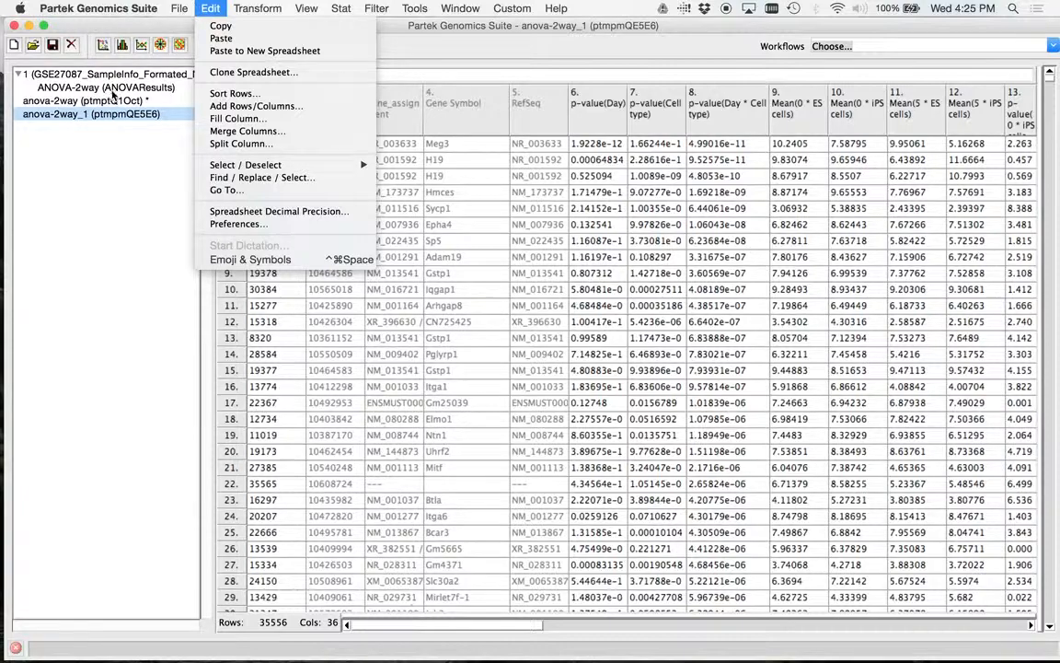
left_click(112, 92)
left_click(112, 93)
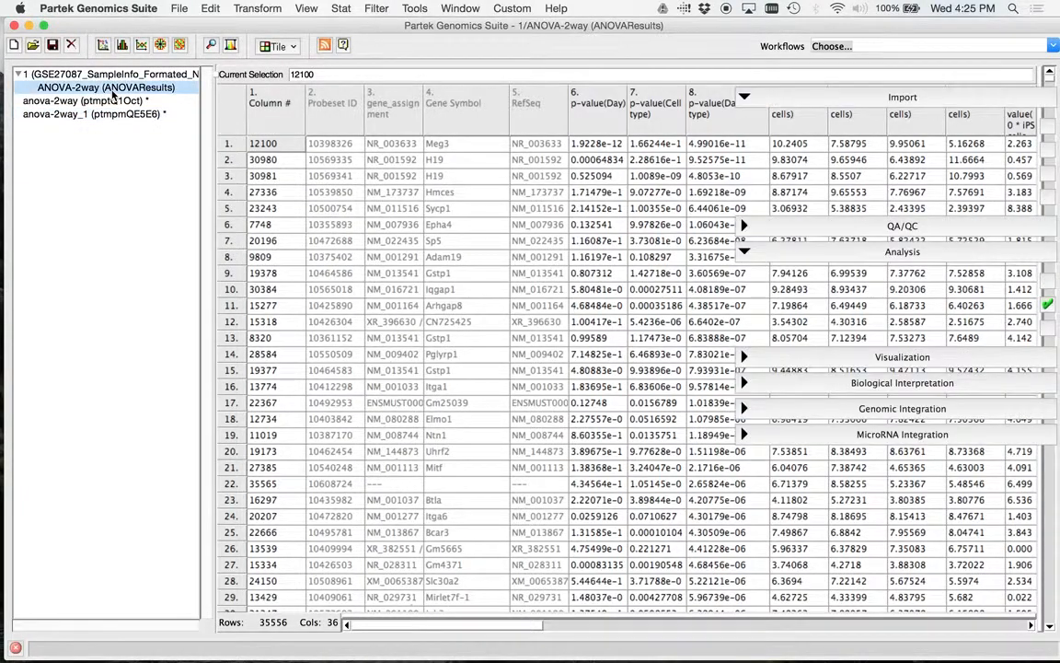
left_click(199, 11)
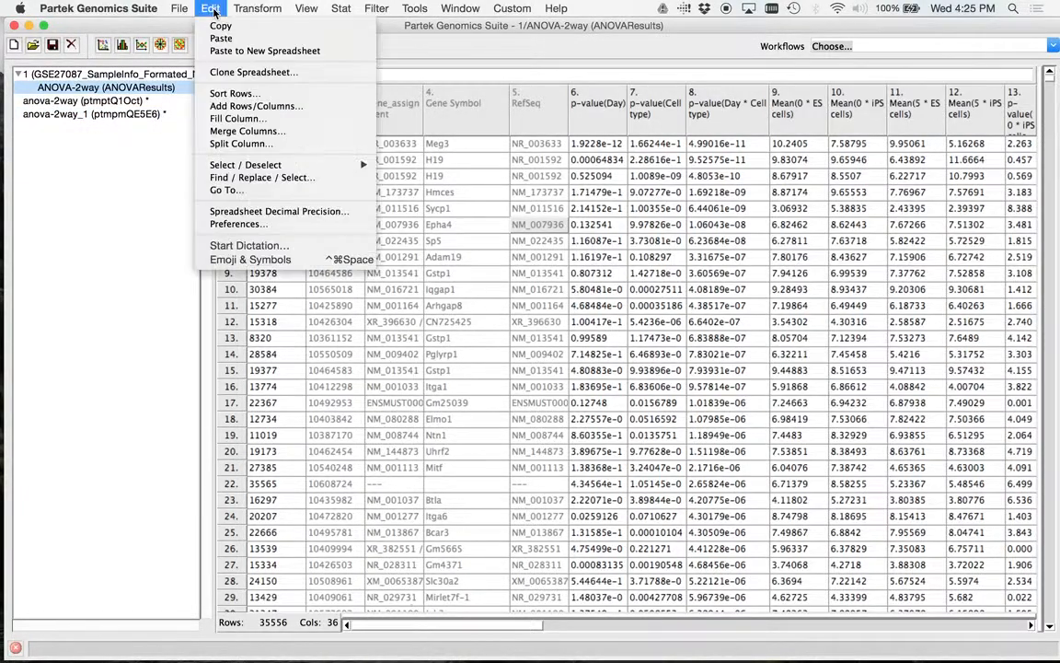
left_click(241, 72)
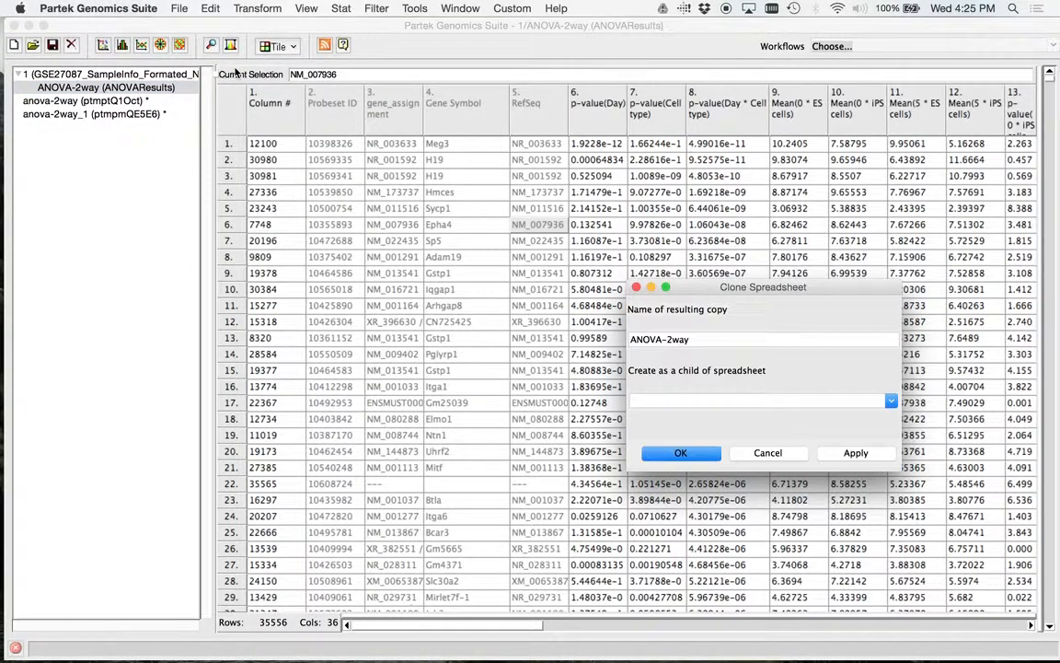
left_click(681, 452)
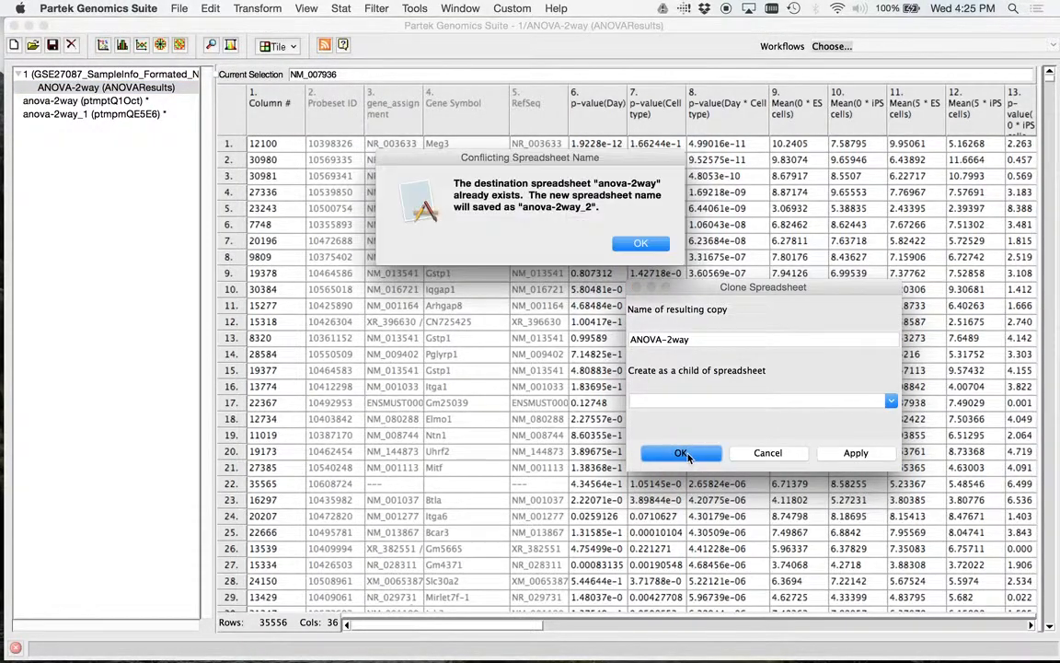
left_click(642, 245)
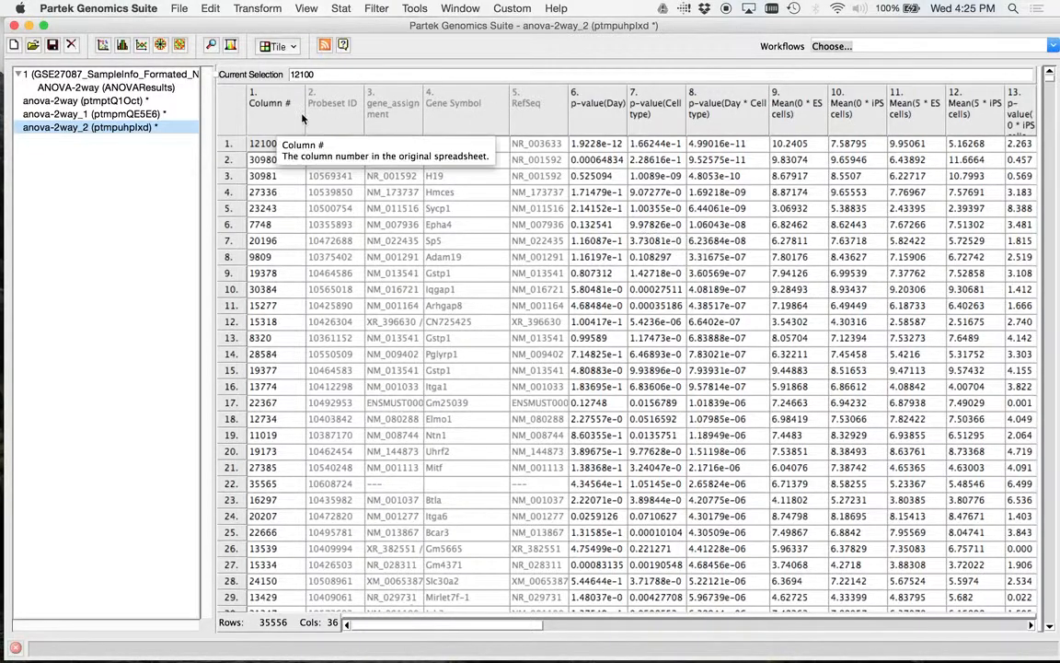
In the anova-2way clone, widen the p-value(0 * iPS cells vs. 0 * ES cells) column and sort the rows ascending by it
left_click(136, 102)
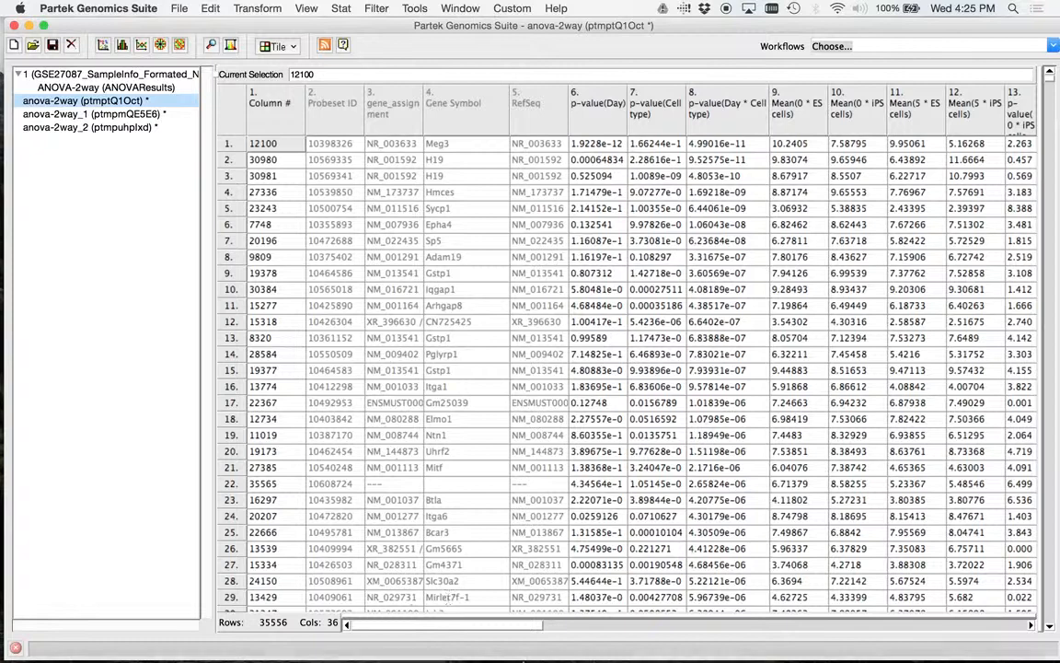
left_click(516, 626)
left_click_drag(516, 626, 645, 630)
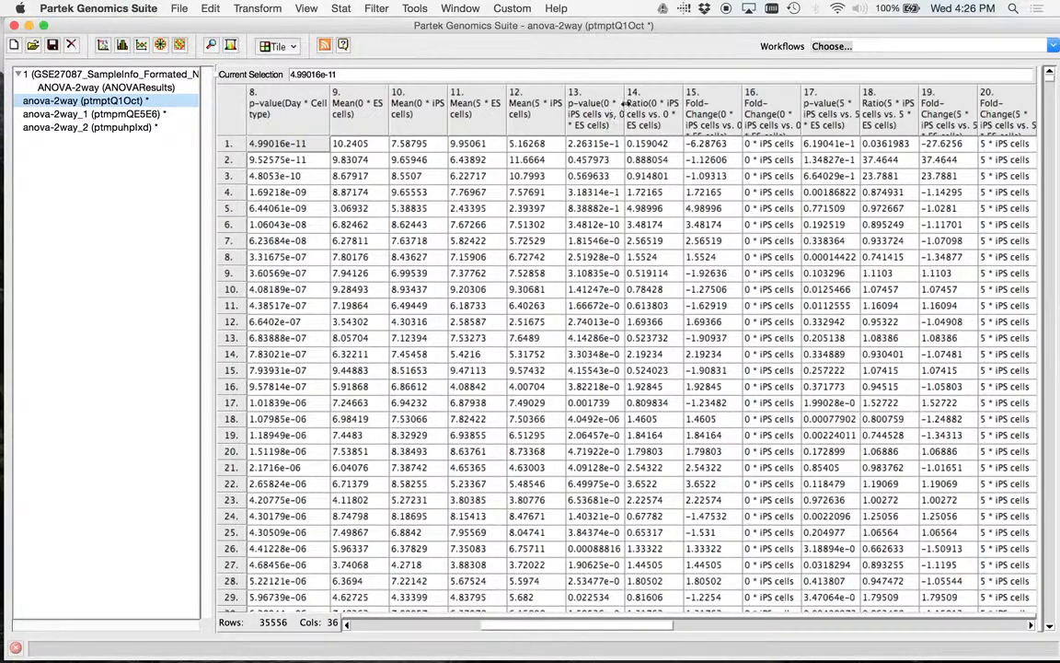
left_click_drag(624, 103, 658, 100)
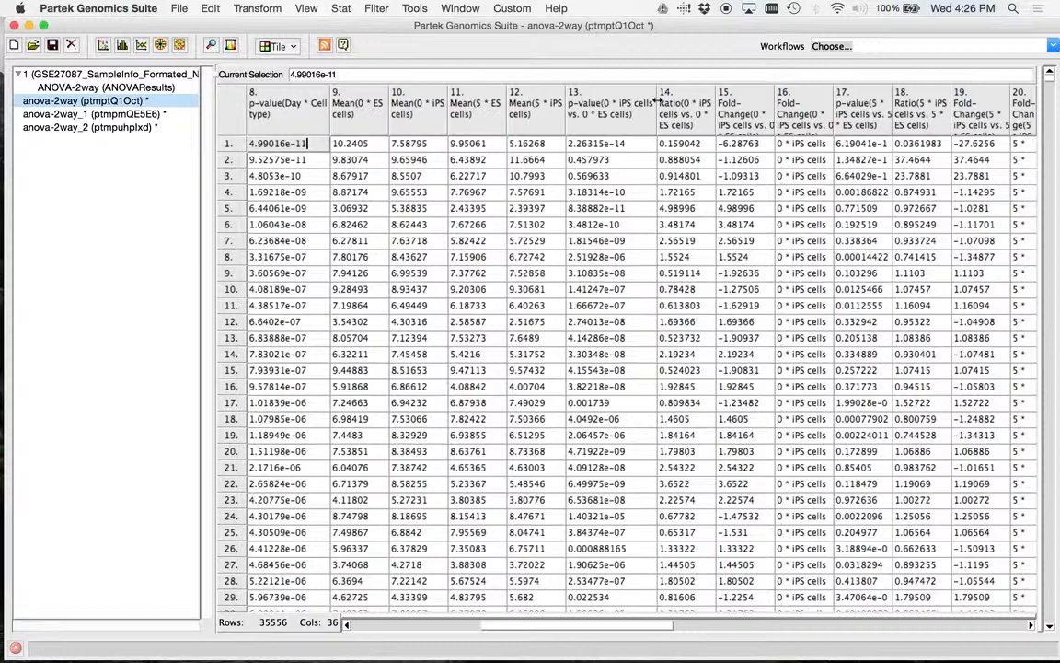
left_click(607, 99)
right_click(607, 100)
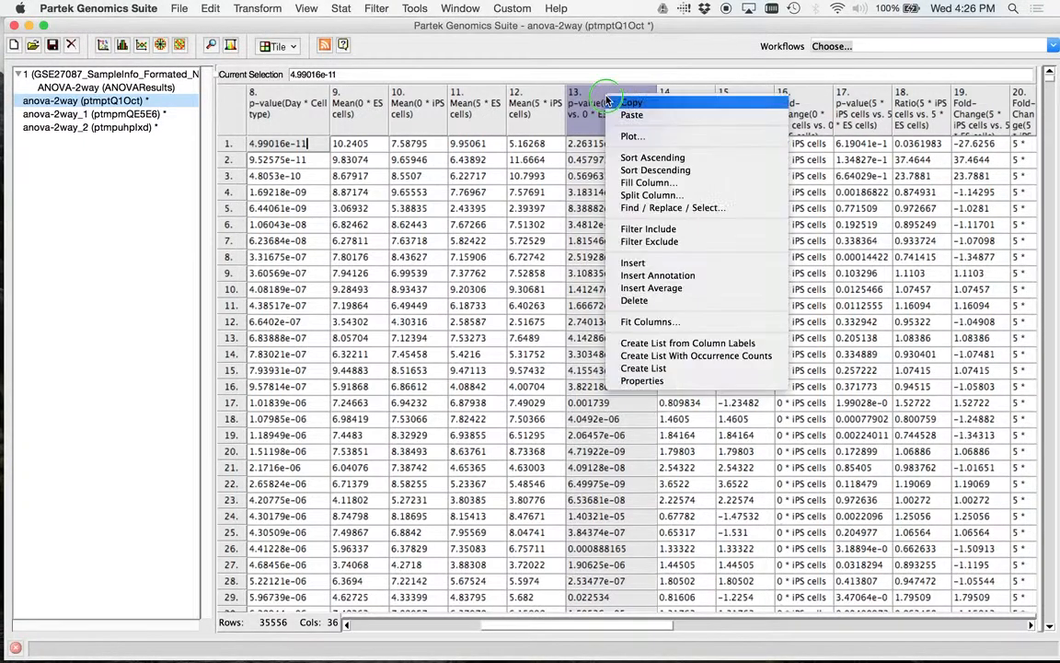
left_click(664, 157)
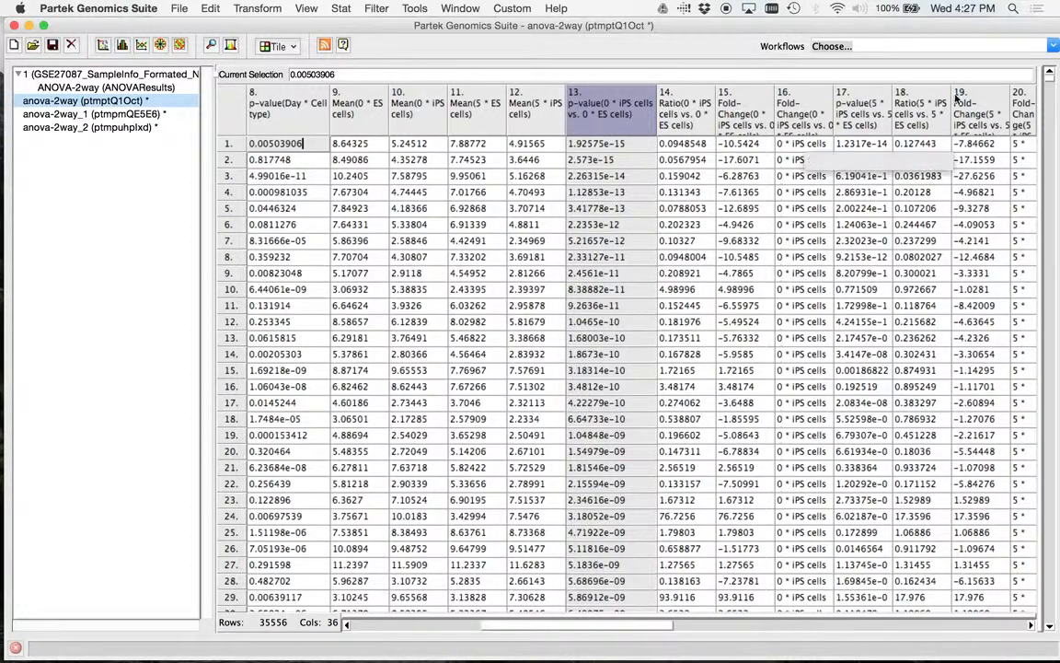
Widen the row-number column of the sorted clone and filter the spreadsheet to include only rows 1 to 1000
left_click(1050, 81)
left_click_drag(1049, 81, 1050, 94)
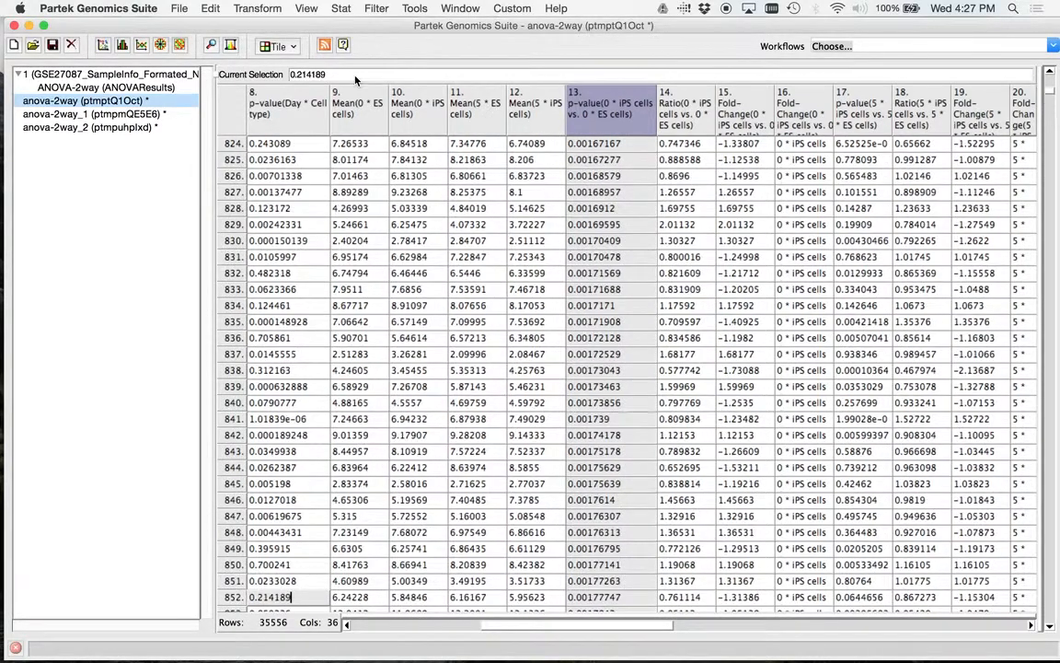
left_click_drag(246, 99, 267, 98)
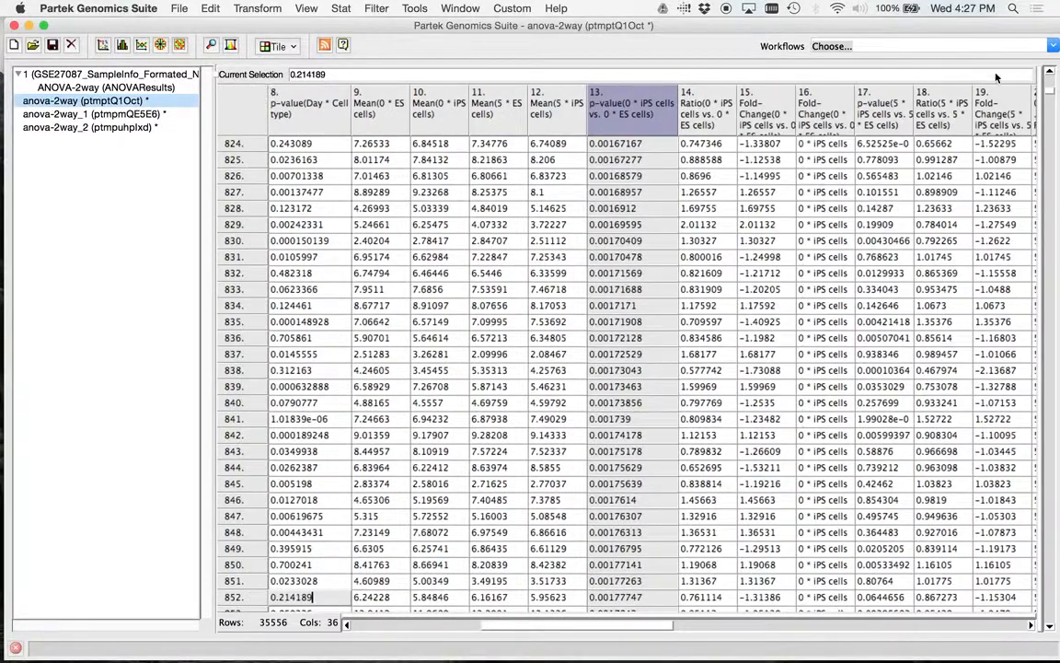
left_click_drag(1050, 97, 1050, 96)
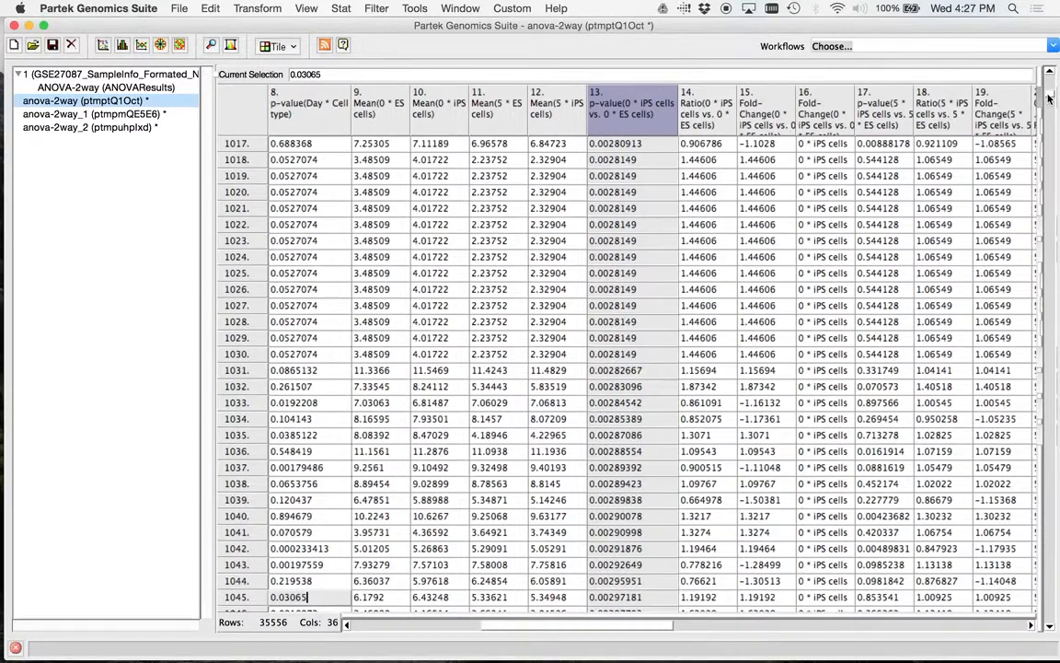
left_click(1052, 82)
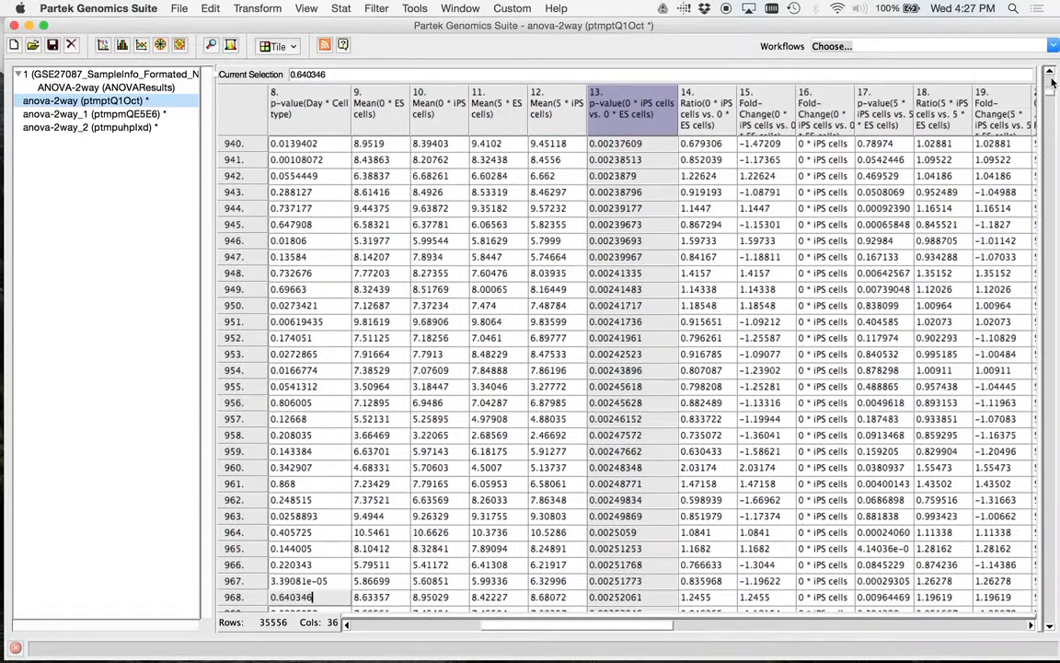
left_click(1049, 317)
left_click(1049, 303)
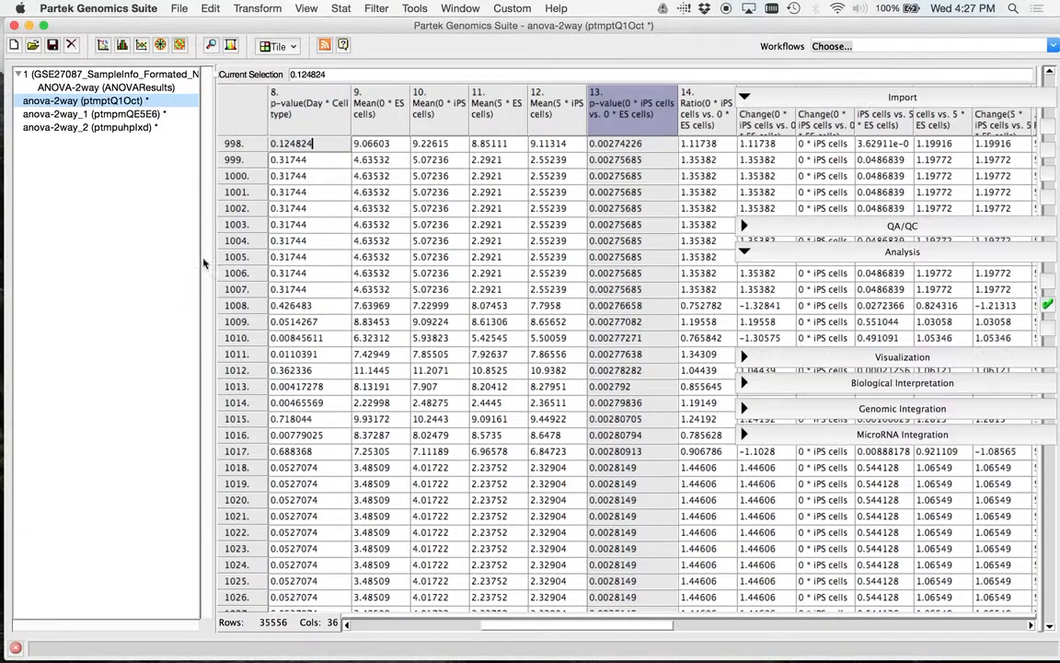
left_click(242, 178, "shift")
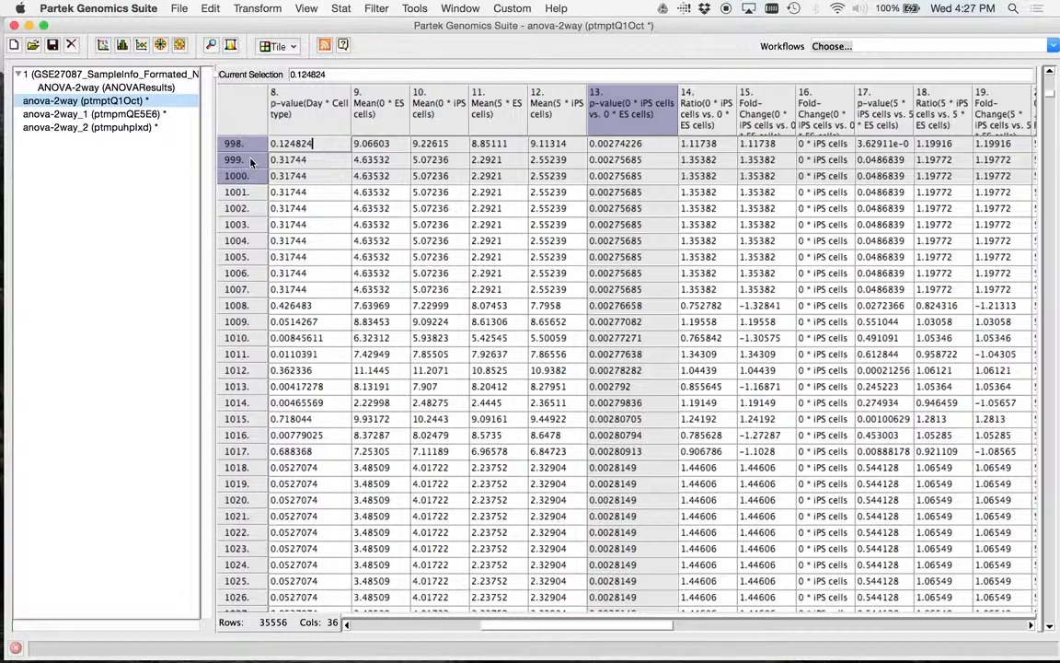
right_click(251, 161)
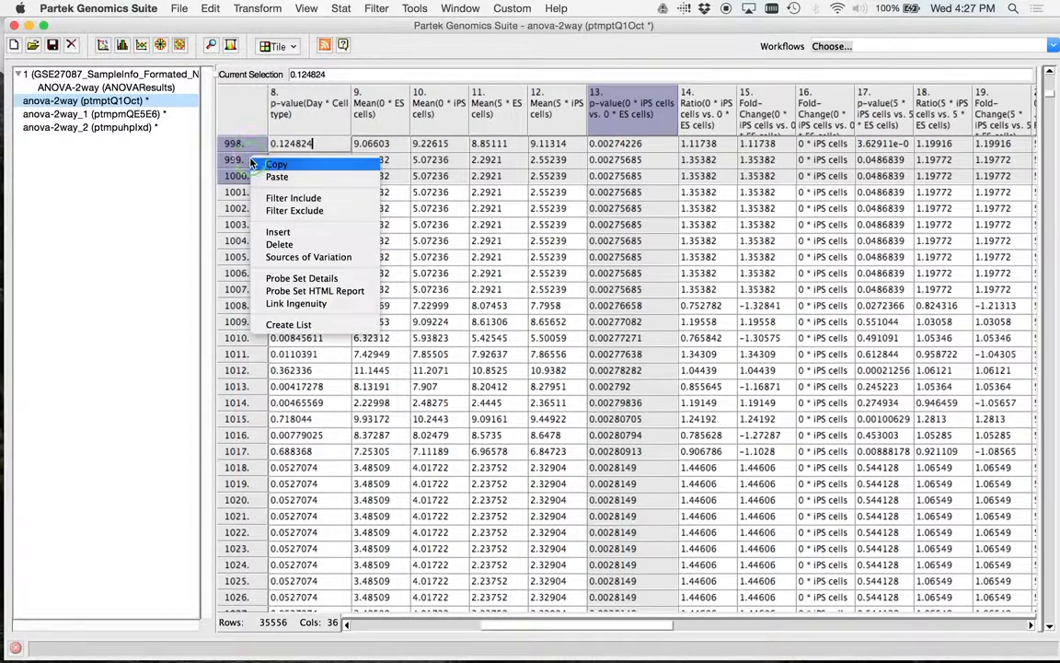
left_click(292, 200)
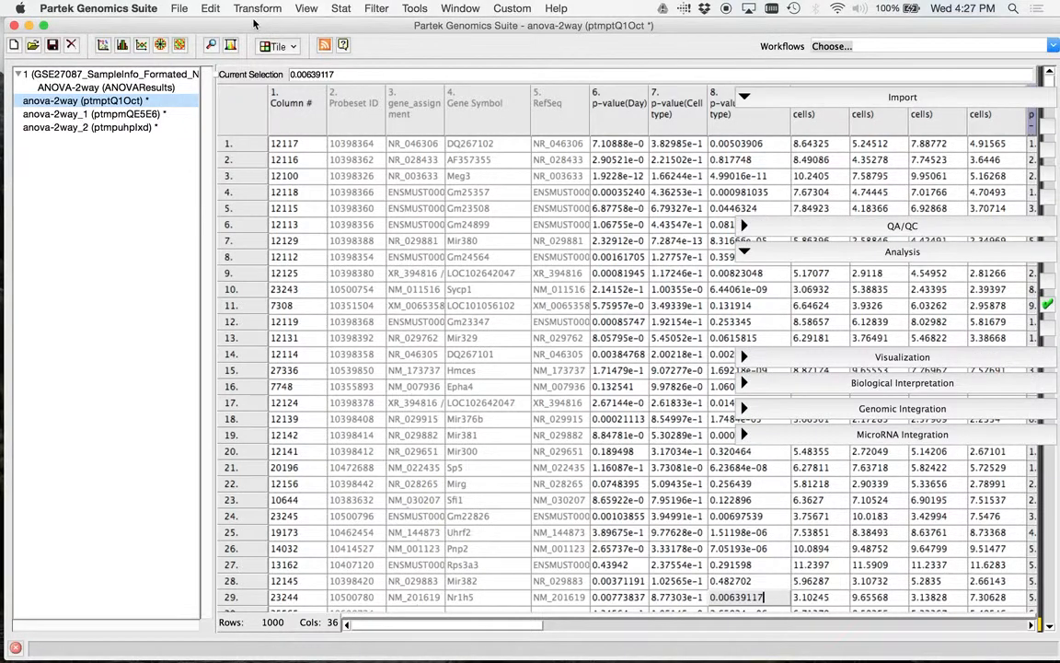
Save only the filtered data as a text file named Day0_iPSvsES_Top1000sig in the BioengineeringCourse folder
left_click(180, 9)
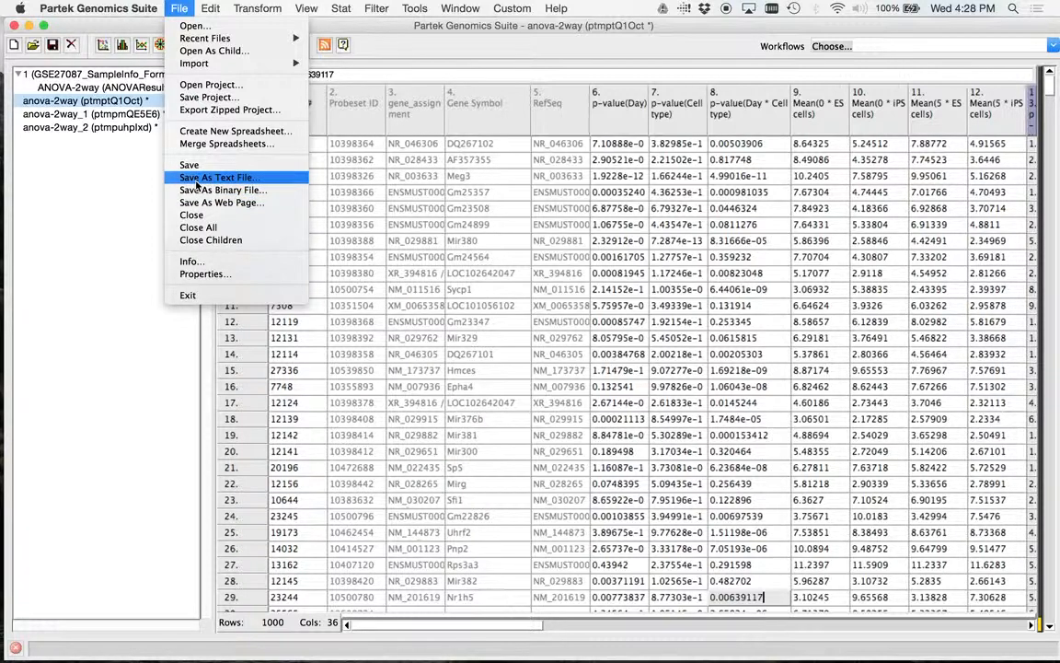
left_click(196, 178)
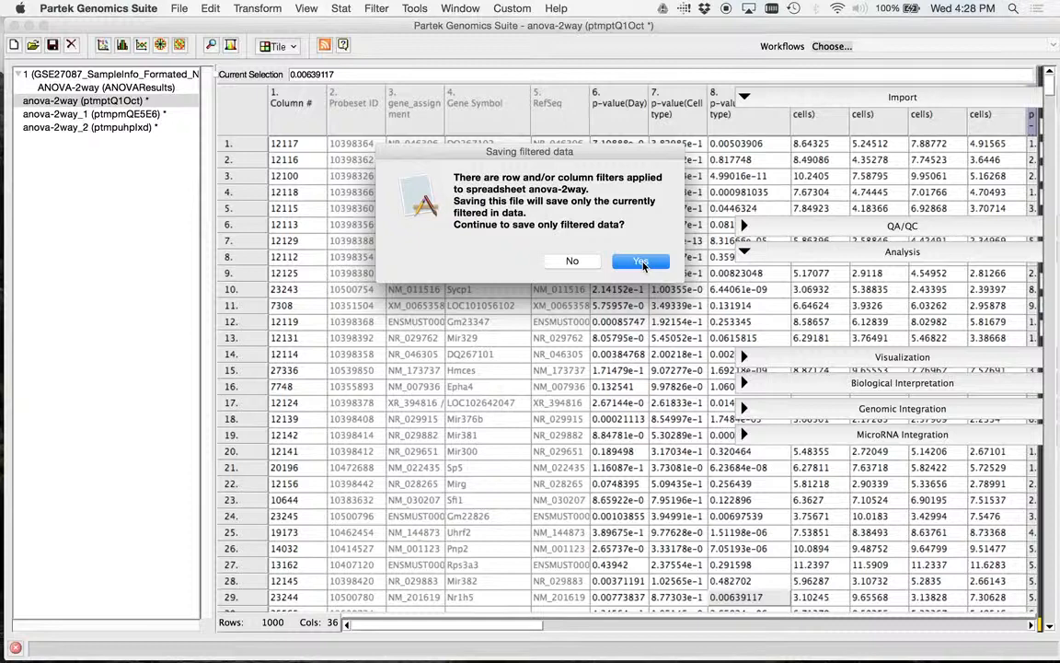
left_click(641, 262)
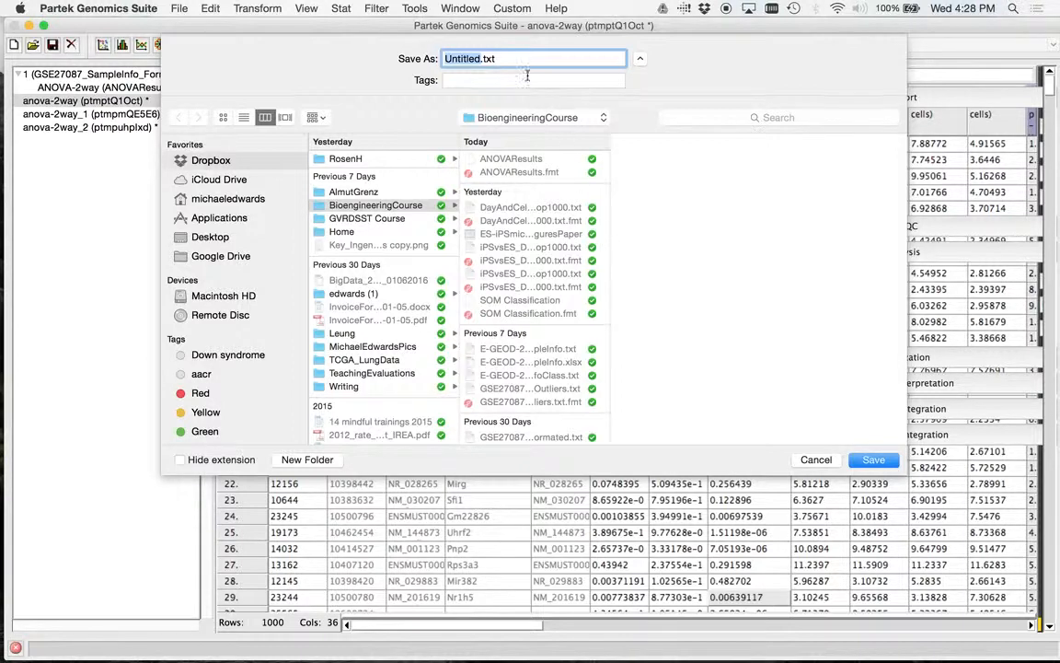
left_click_drag(506, 59, 398, 45)
type("Day0")
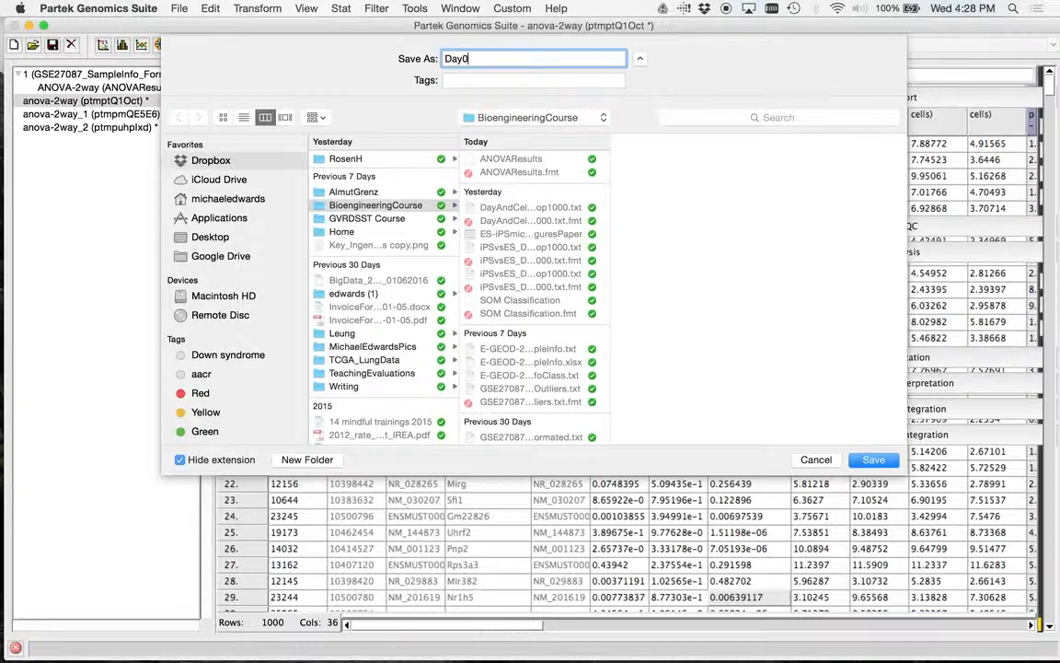
type("_iPSvsES_Top1000sig")
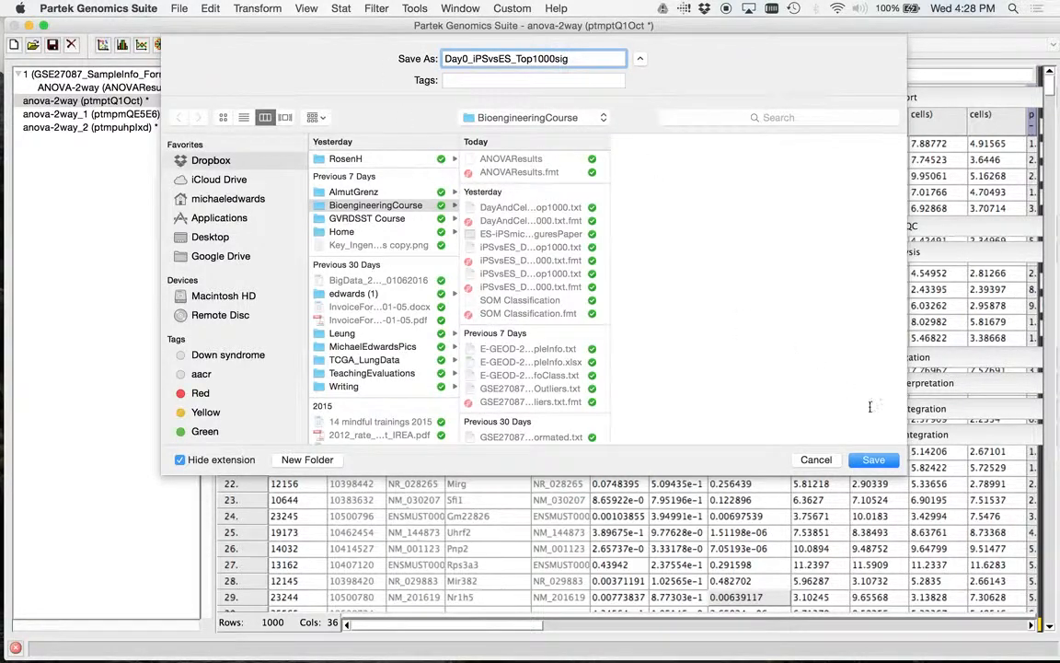
left_click(873, 459)
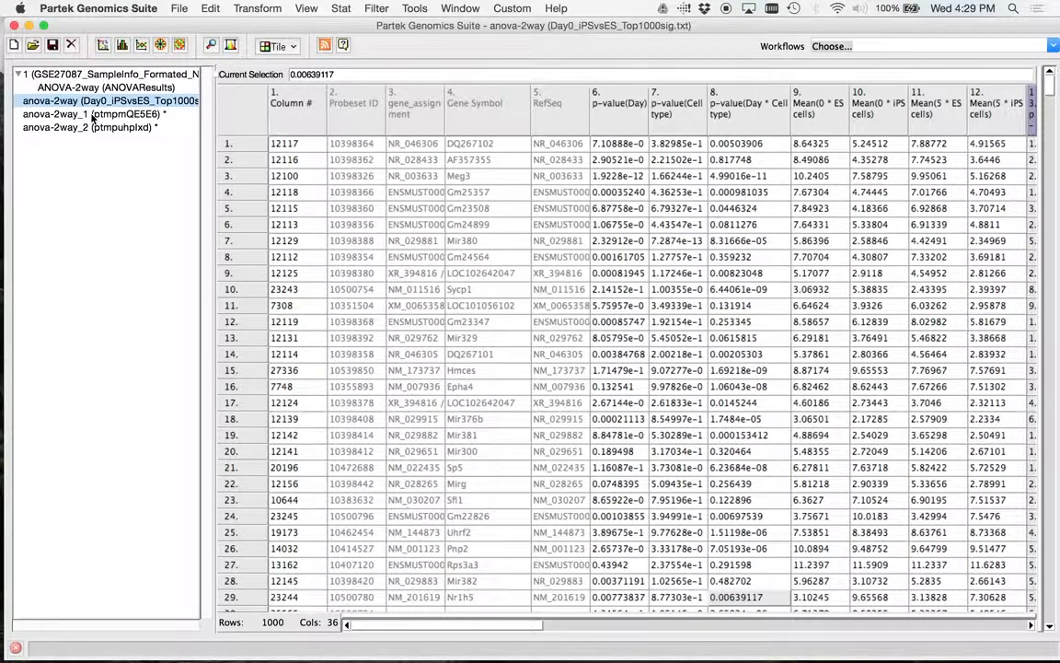
In the anova-2way_1 clone, widen the p-value(5 * iPS cells vs. 5 * ES cells) column and sort the rows ascending by it
left_click(116, 113)
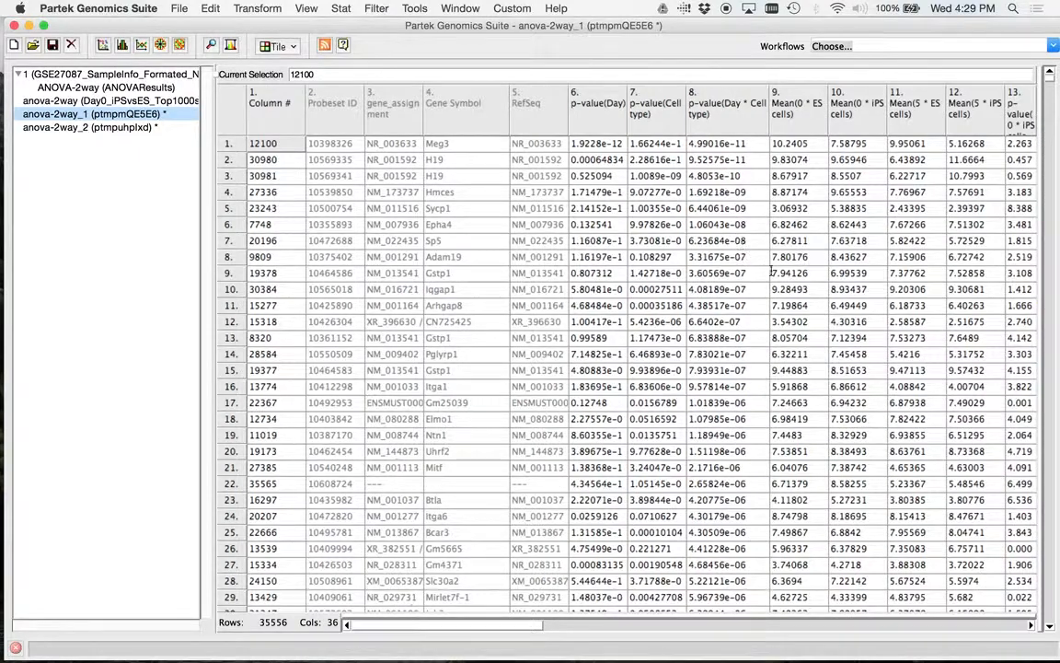
left_click_drag(503, 626, 685, 627)
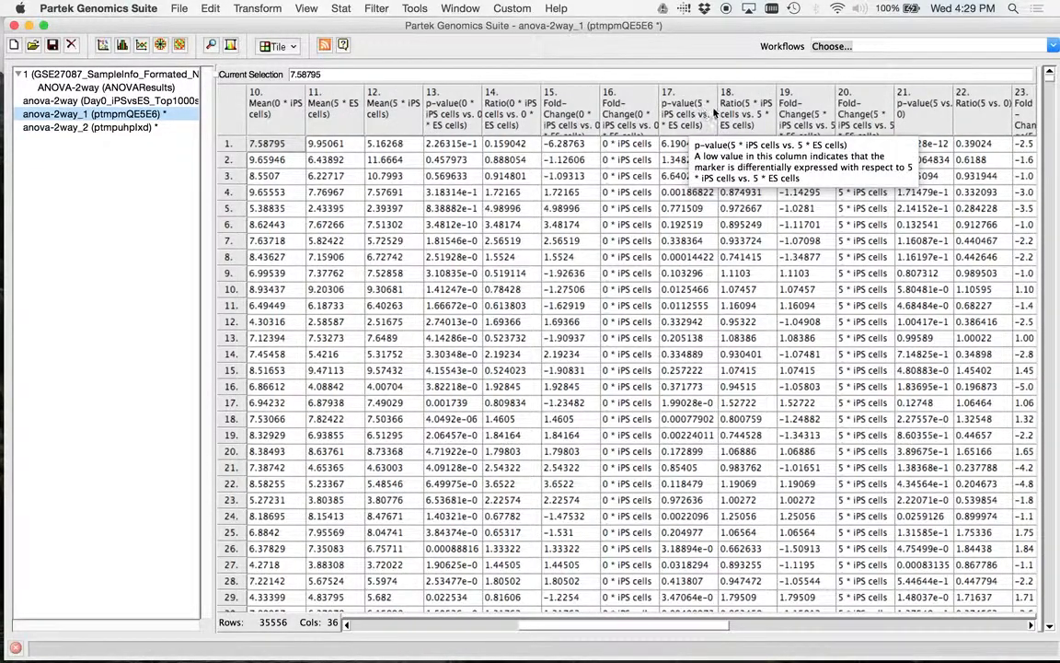
left_click_drag(717, 108, 797, 109)
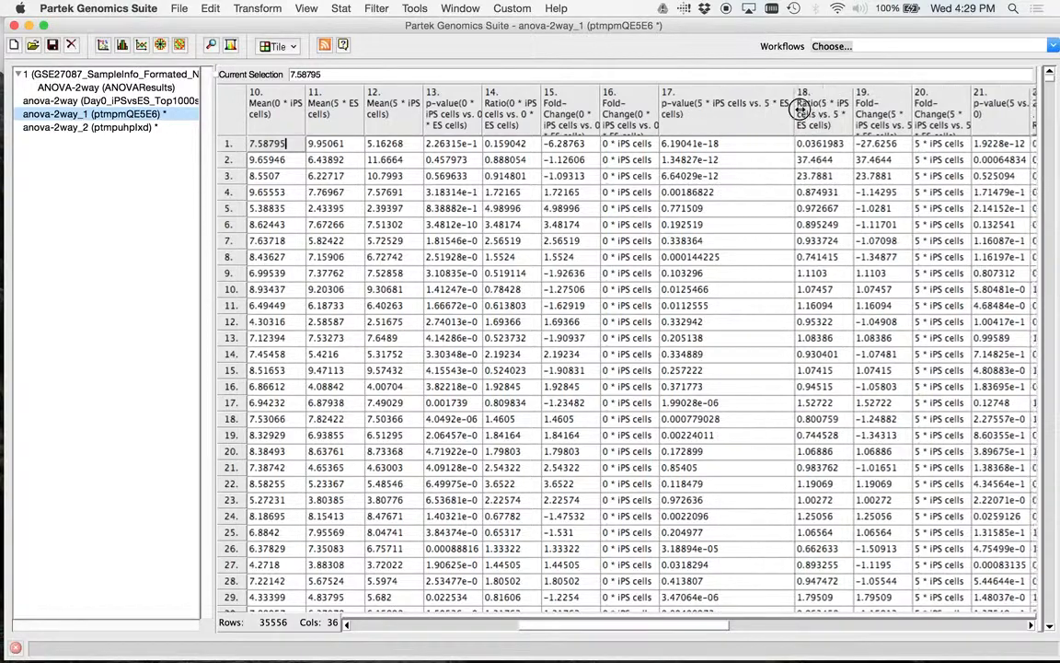
left_click(727, 112)
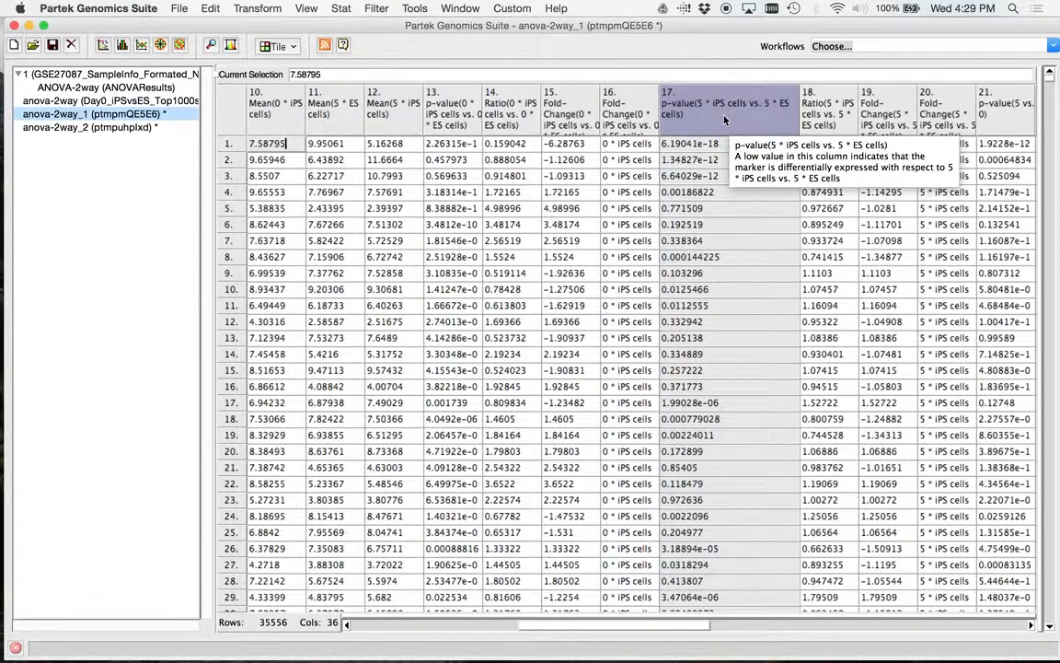
right_click(732, 118)
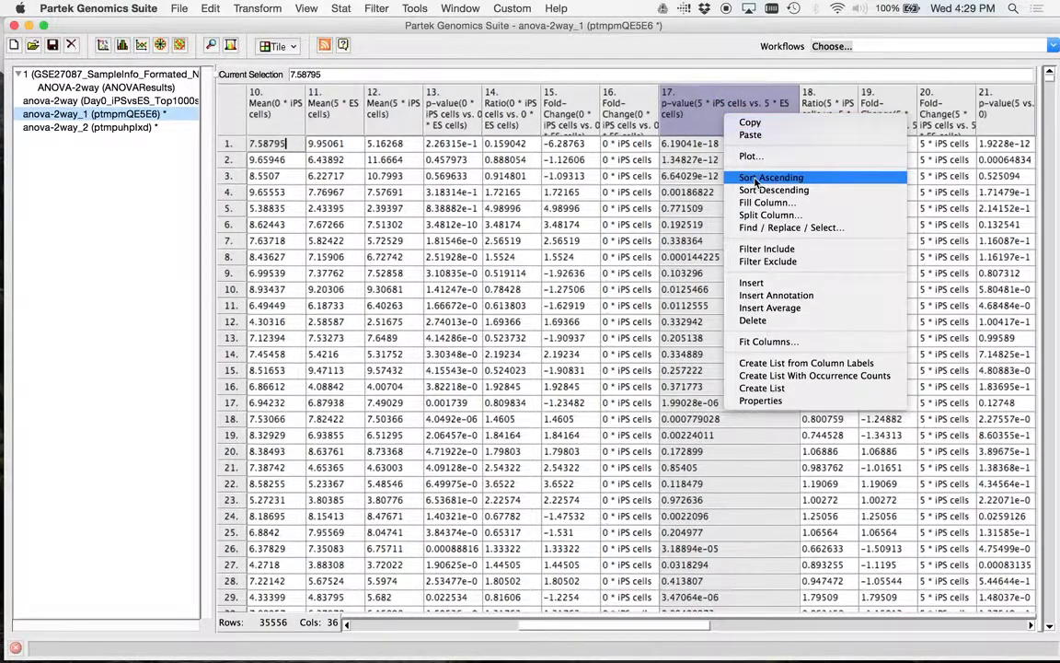
left_click(755, 178)
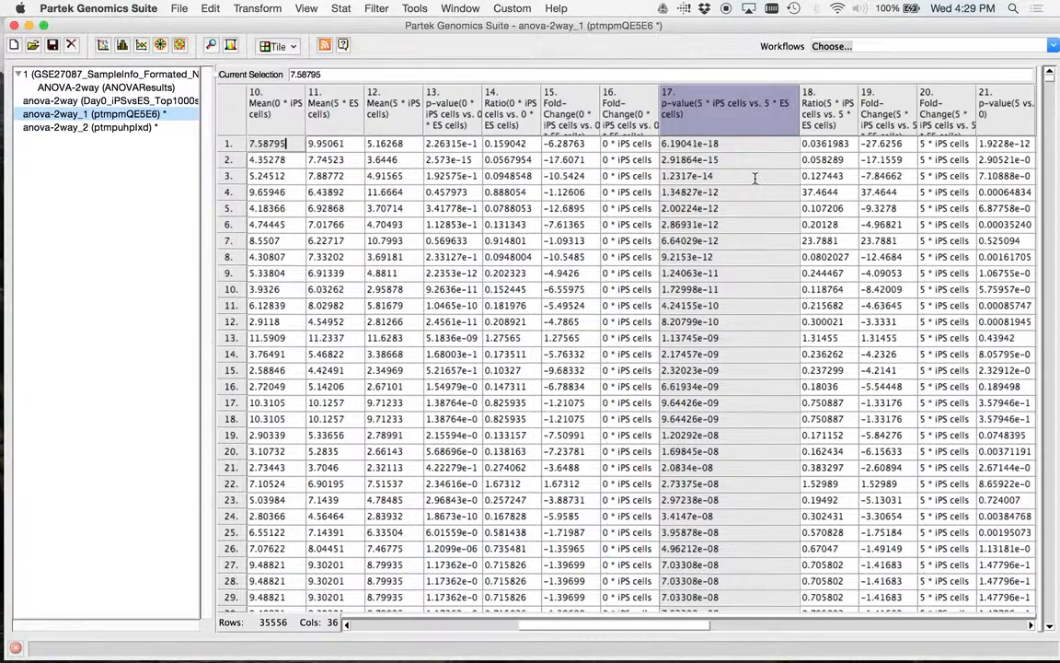
Widen the row-number column of anova-2way_1 and filter the spreadsheet to include only rows 1 to 1000
left_click(234, 100)
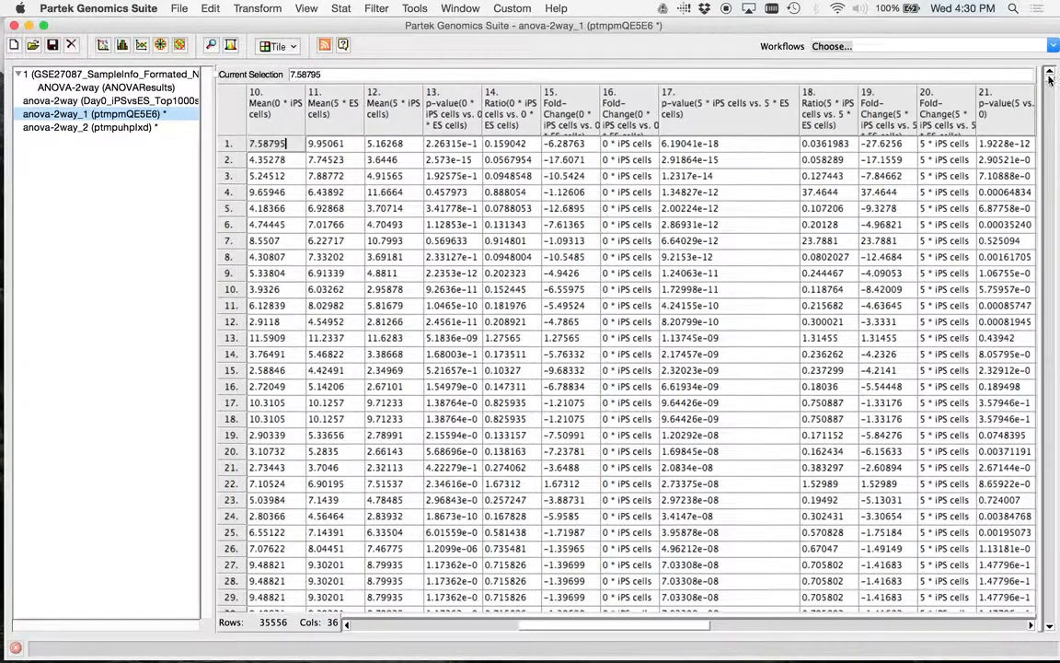
left_click_drag(1049, 79, 1050, 99)
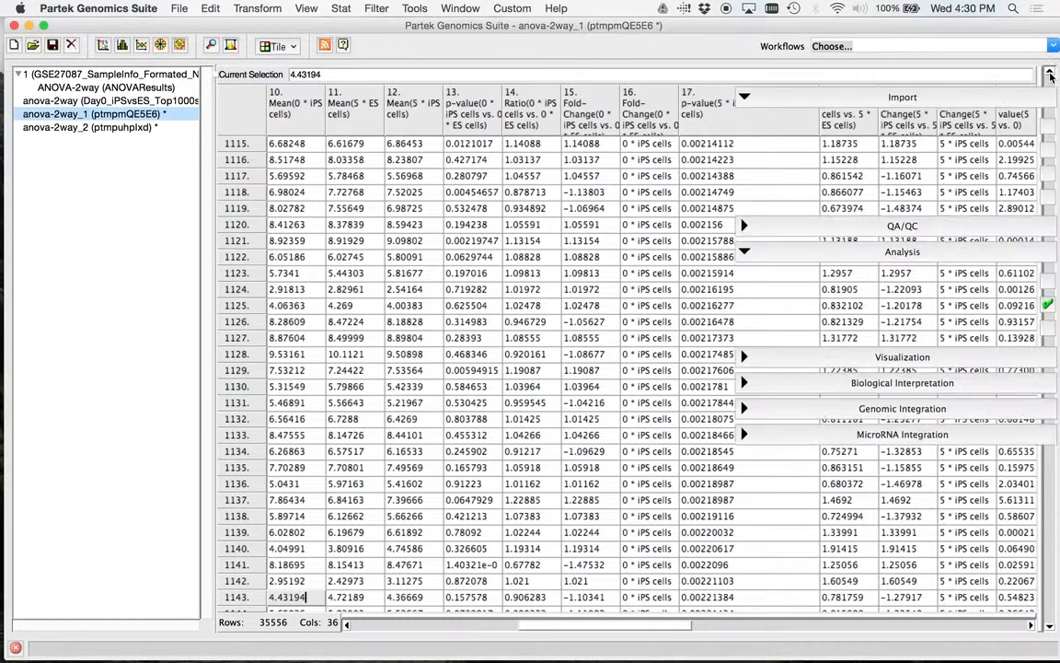
left_click(1050, 77)
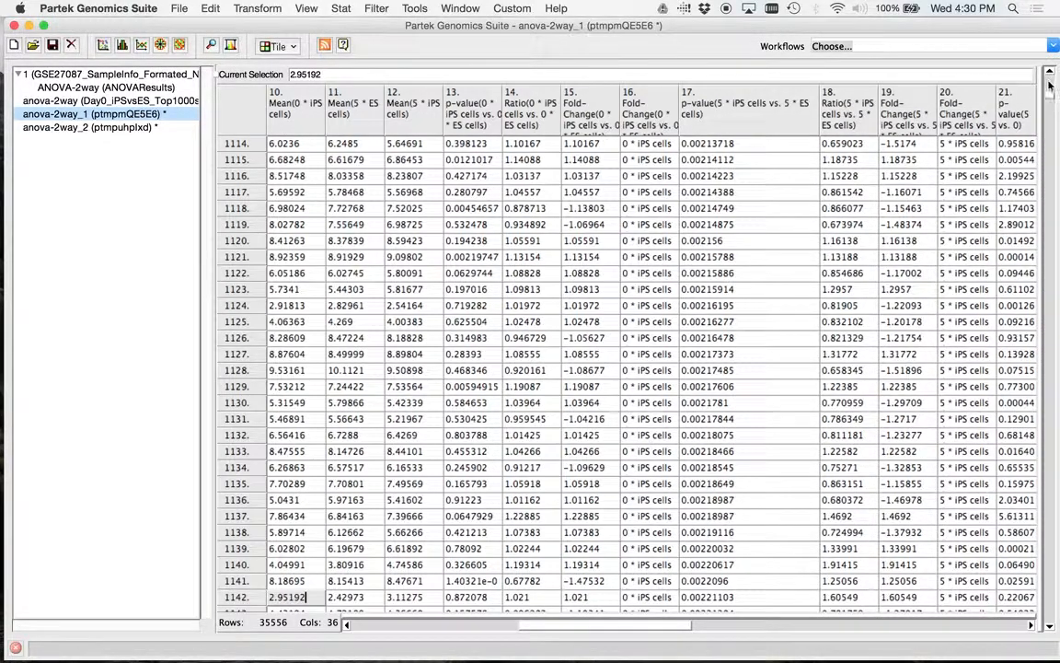
left_click(1049, 81)
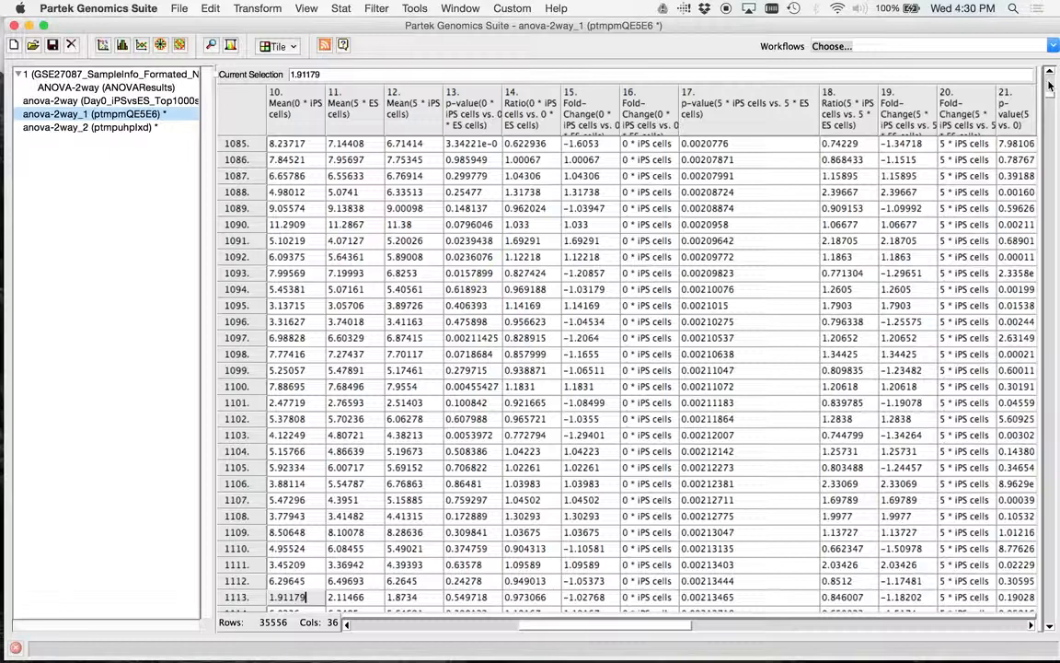
left_click(1049, 85)
left_click(1049, 85)
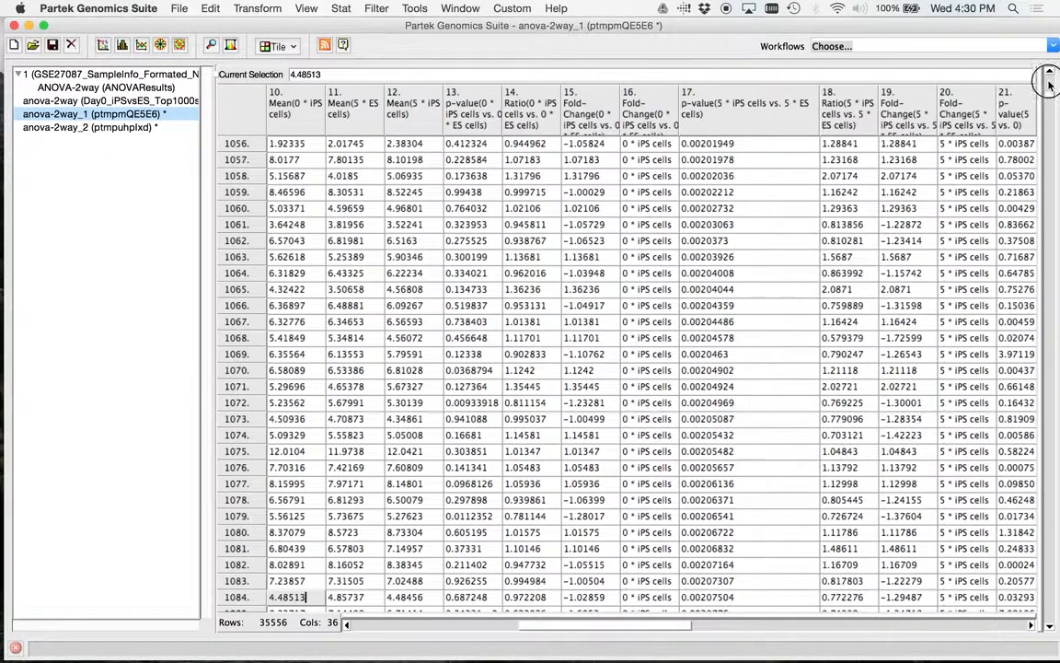
left_click(1050, 85)
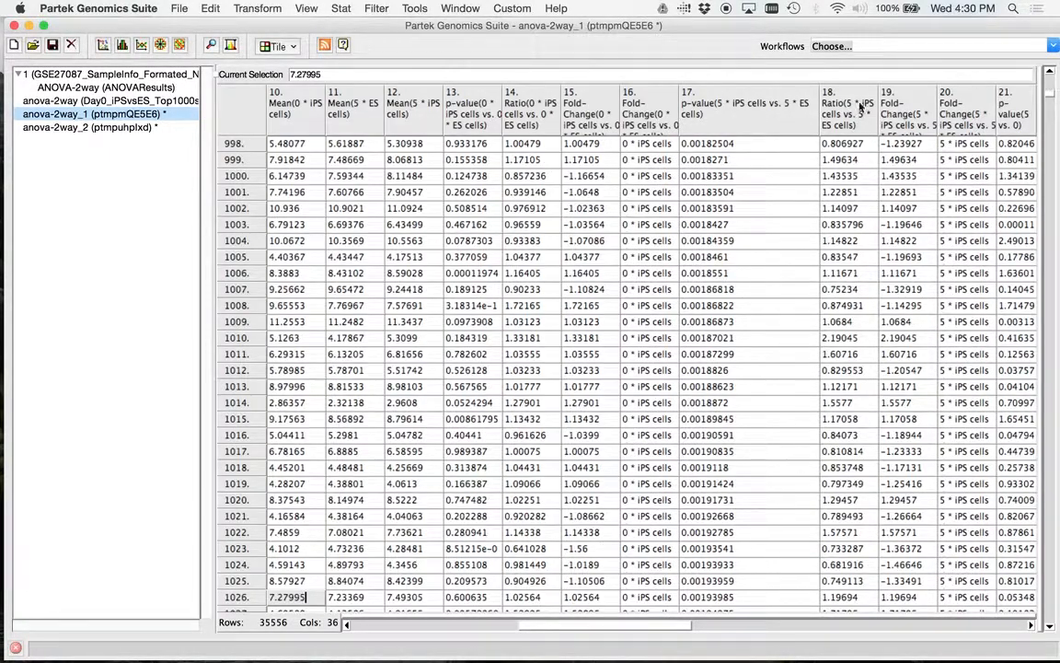
left_click(244, 176, "shift")
right_click(244, 177)
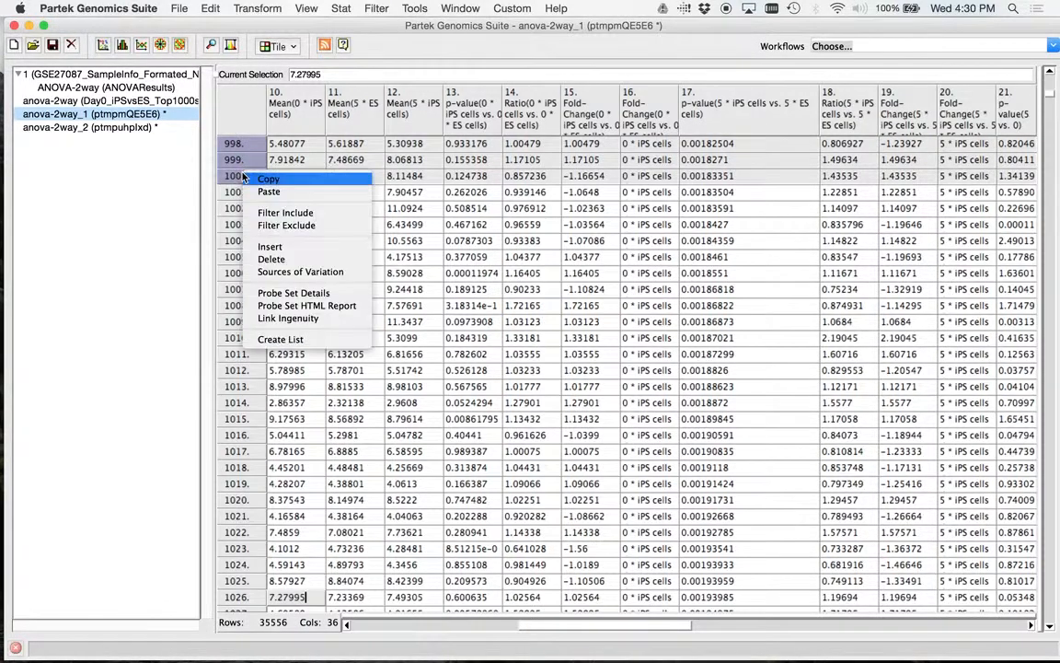
left_click(295, 216)
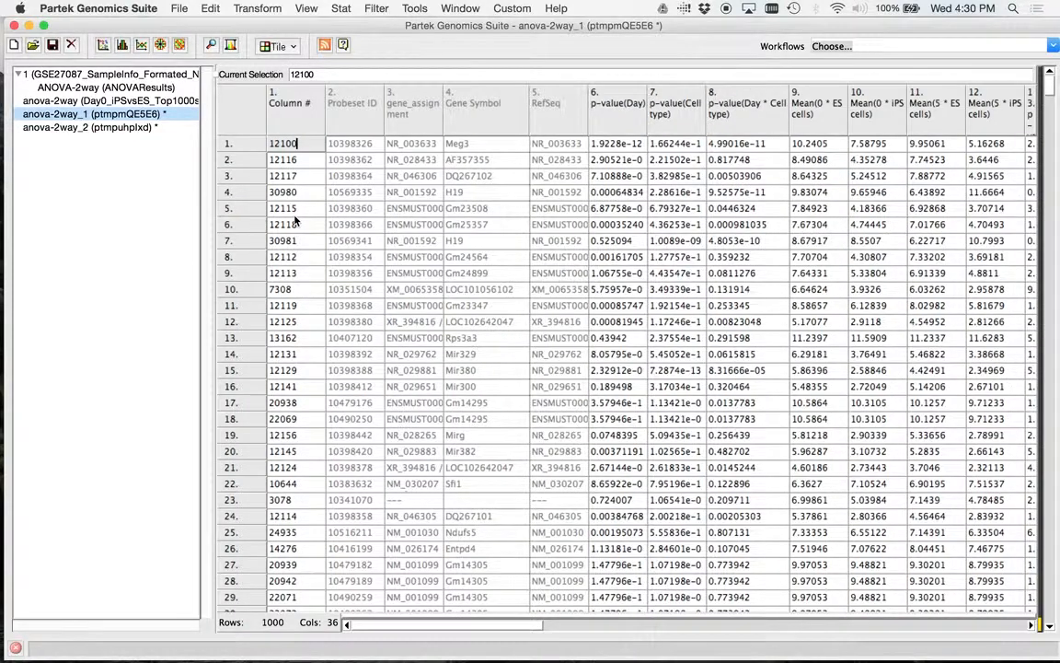
Save only the filtered anova-2way_1 data as a text file named Day5_iPSvsES_Top1000sig.txt in the BioengineeringCourse folder
left_click(176, 9)
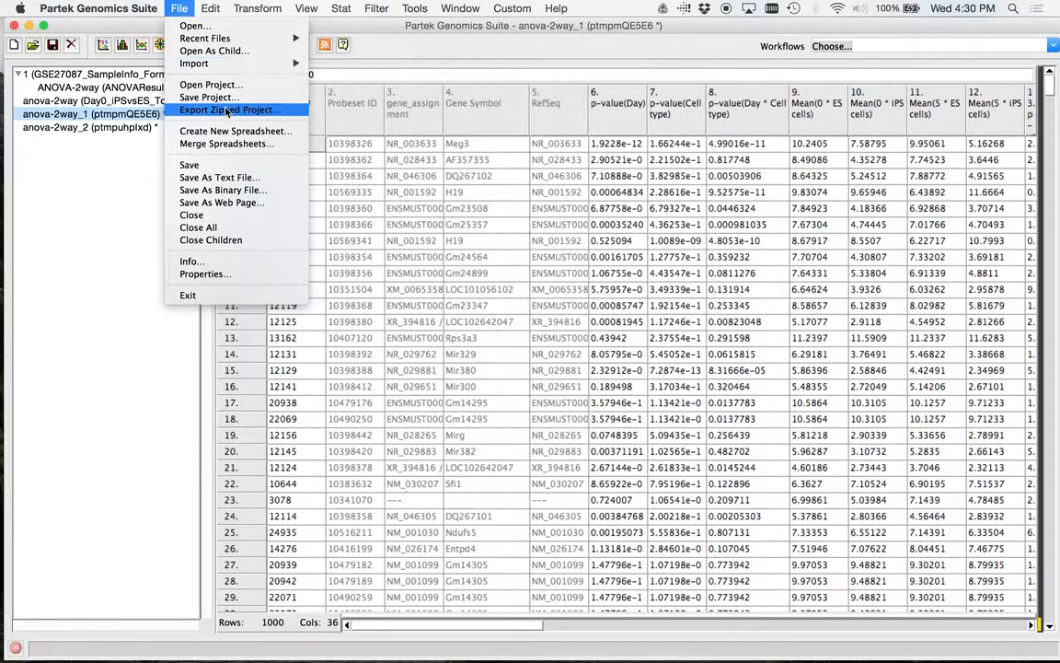
left_click(229, 178)
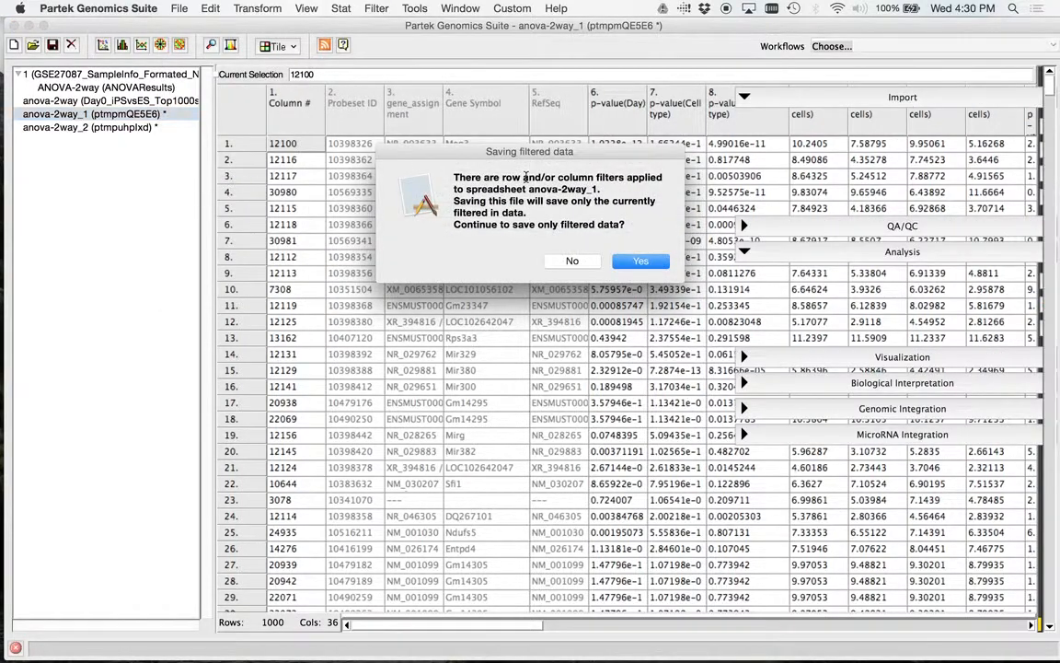
left_click(642, 262)
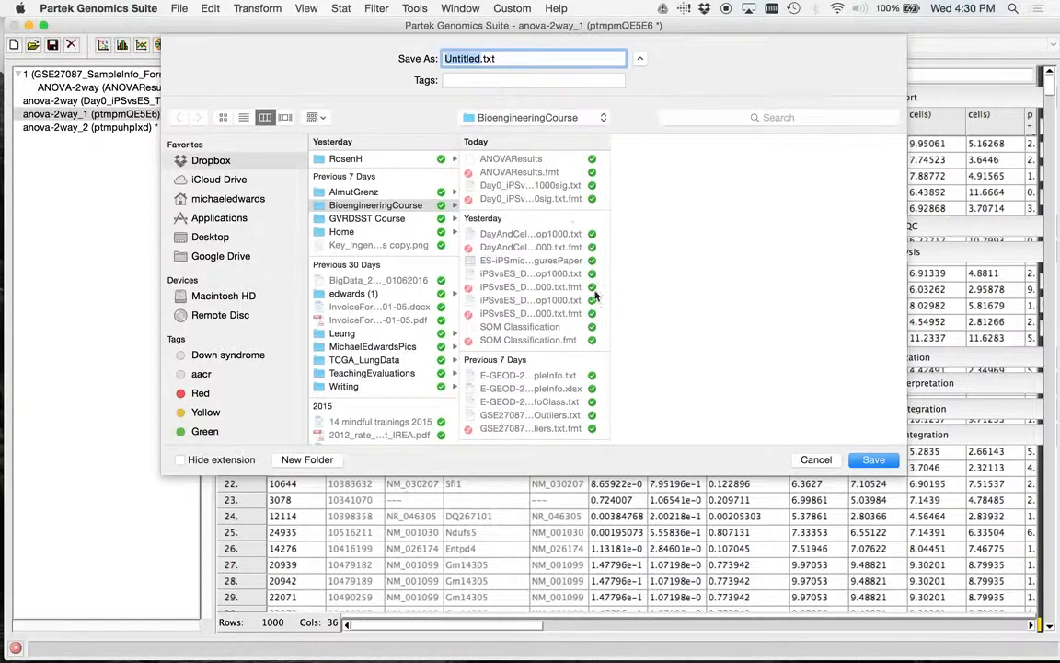
left_click(570, 187)
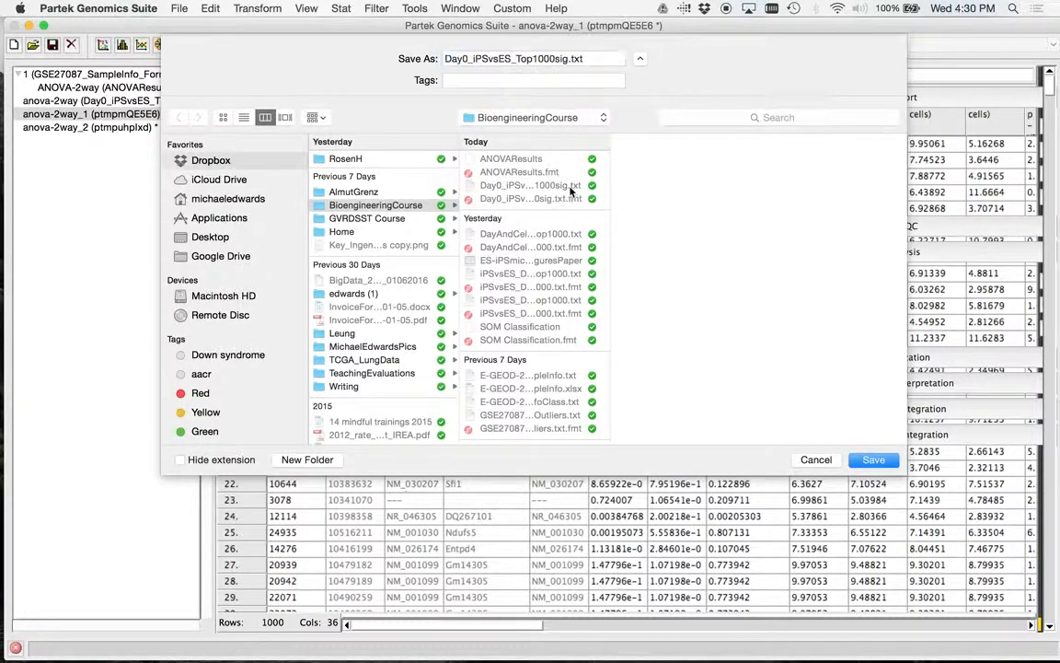
left_click(468, 58)
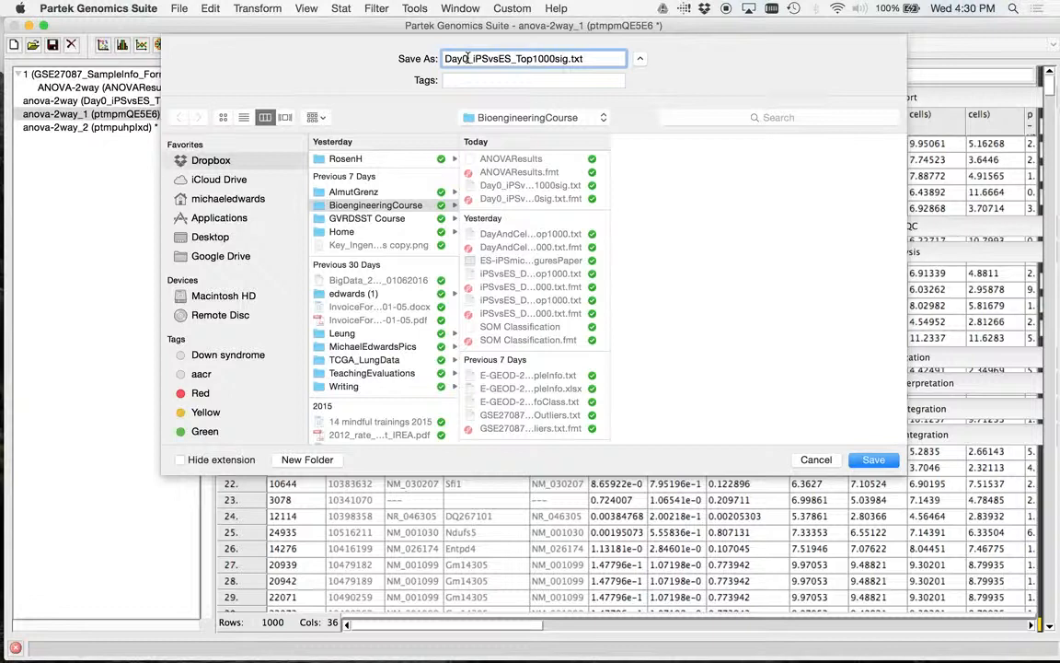
key("BackSpace")
type("5")
left_click(882, 467)
left_click(880, 463)
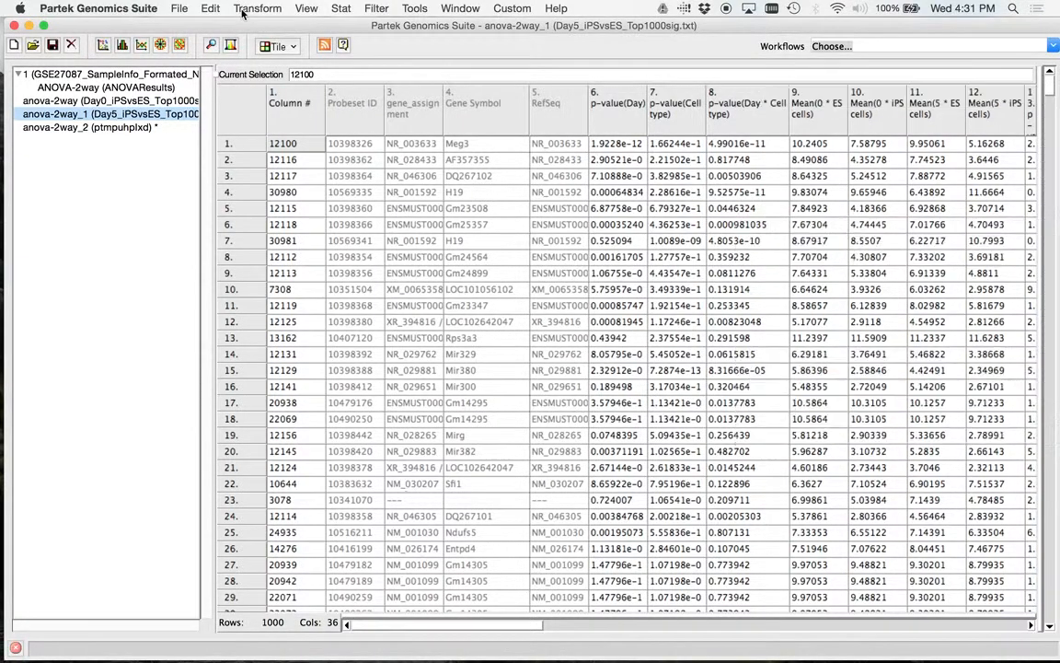
In the anova-2way_2 clone, sort the rows ascending by the p-value(Day * Cell type) column
left_click(107, 129)
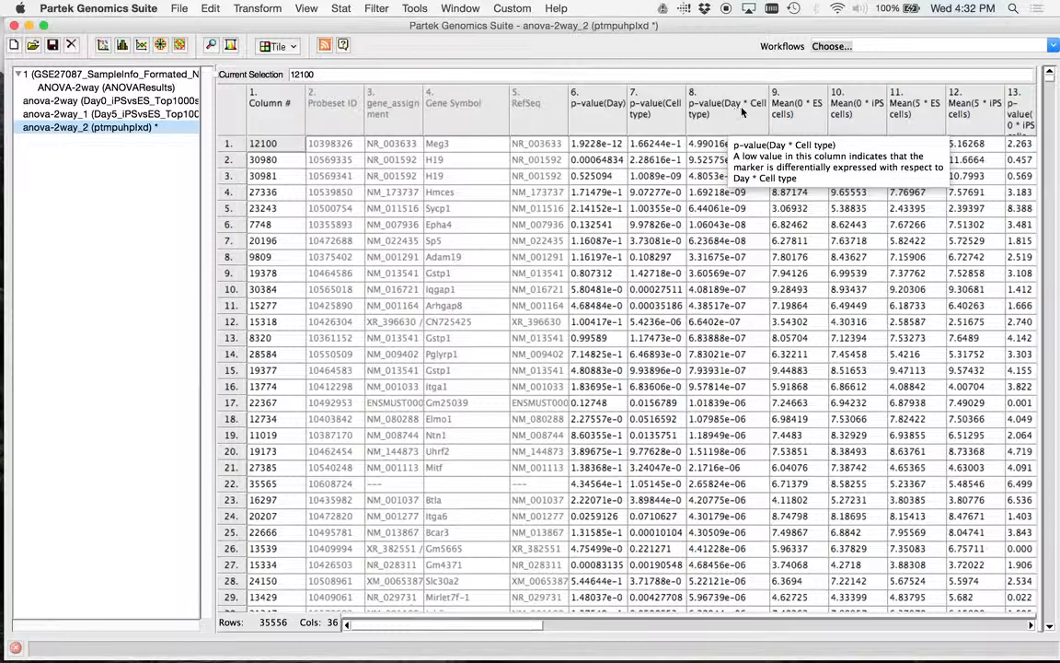
left_click(727, 119)
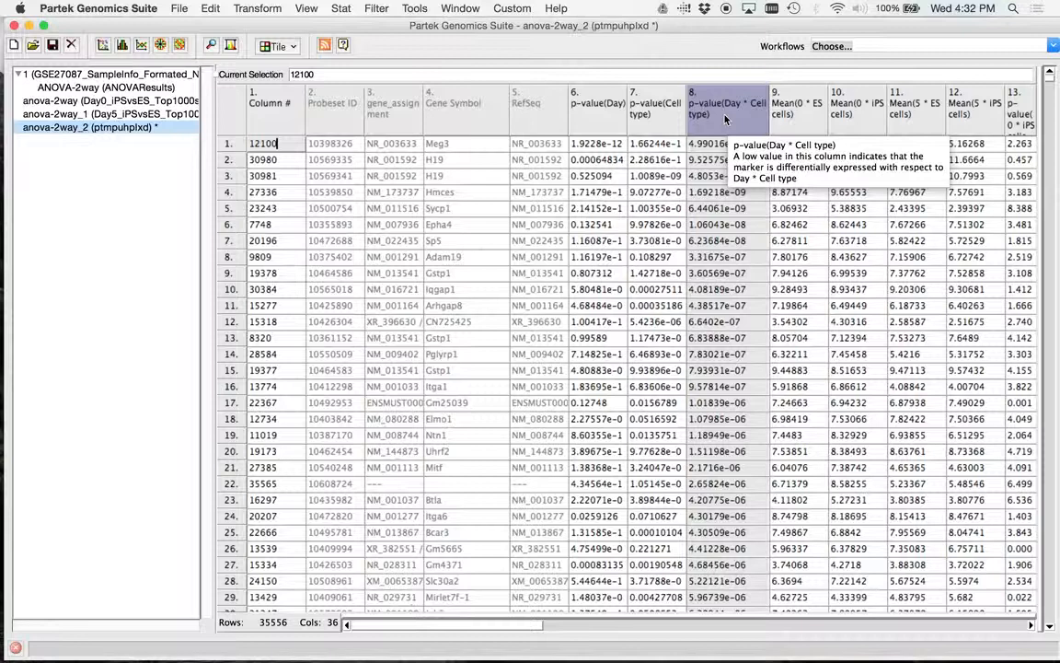
right_click(727, 119)
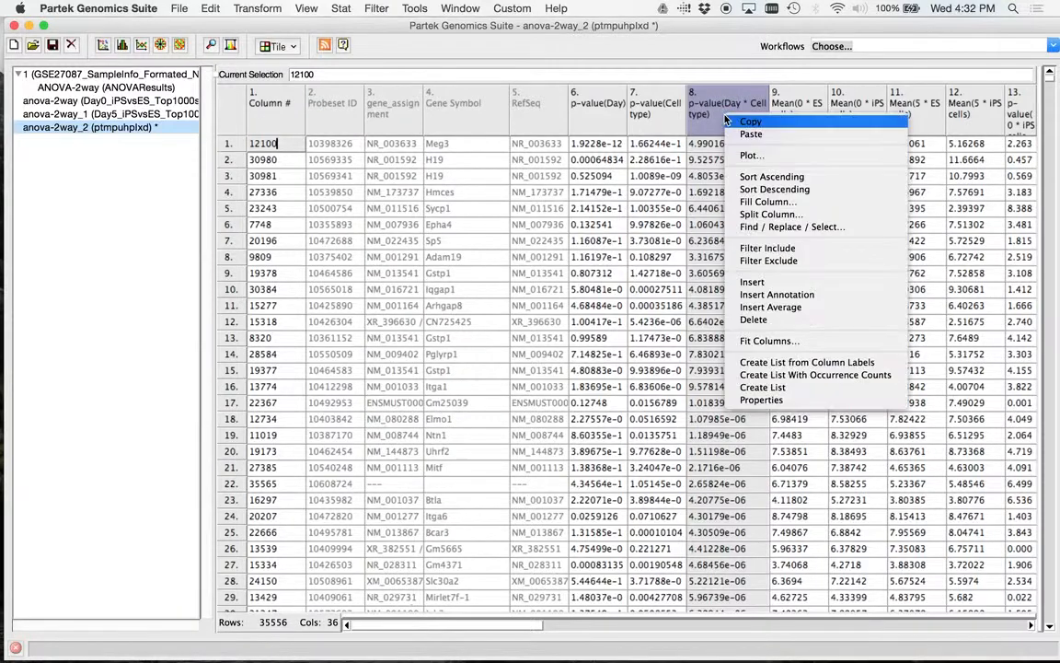
left_click(755, 181)
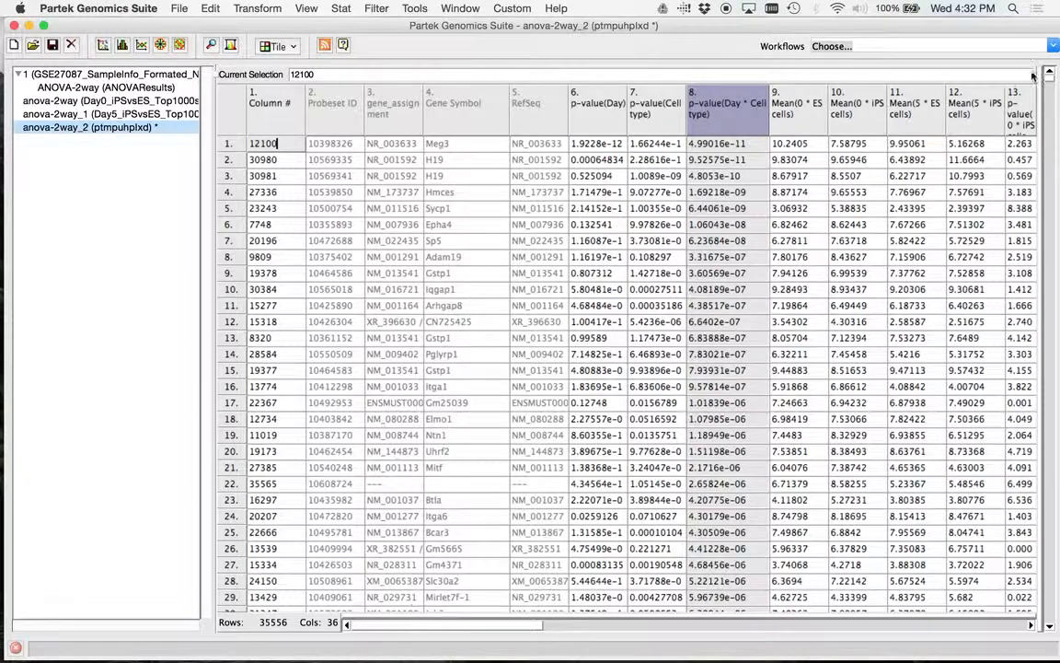
Widen the row-number column of anova-2way_2 and filter the spreadsheet to include only rows 1 to 1000
left_click_drag(1050, 81, 1053, 115)
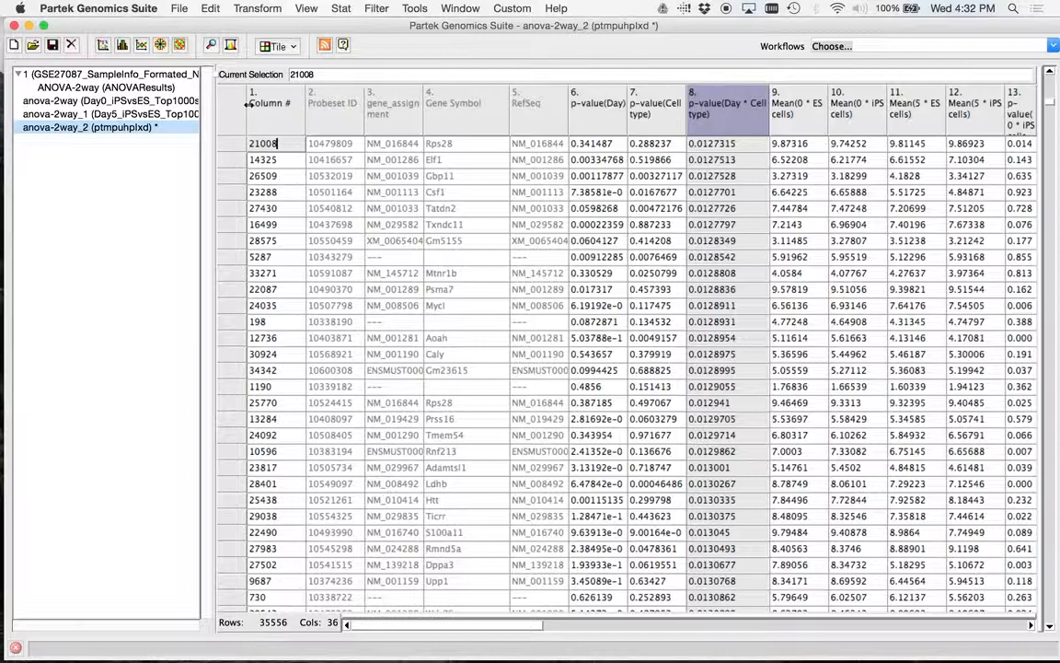
left_click_drag(245, 103, 272, 101)
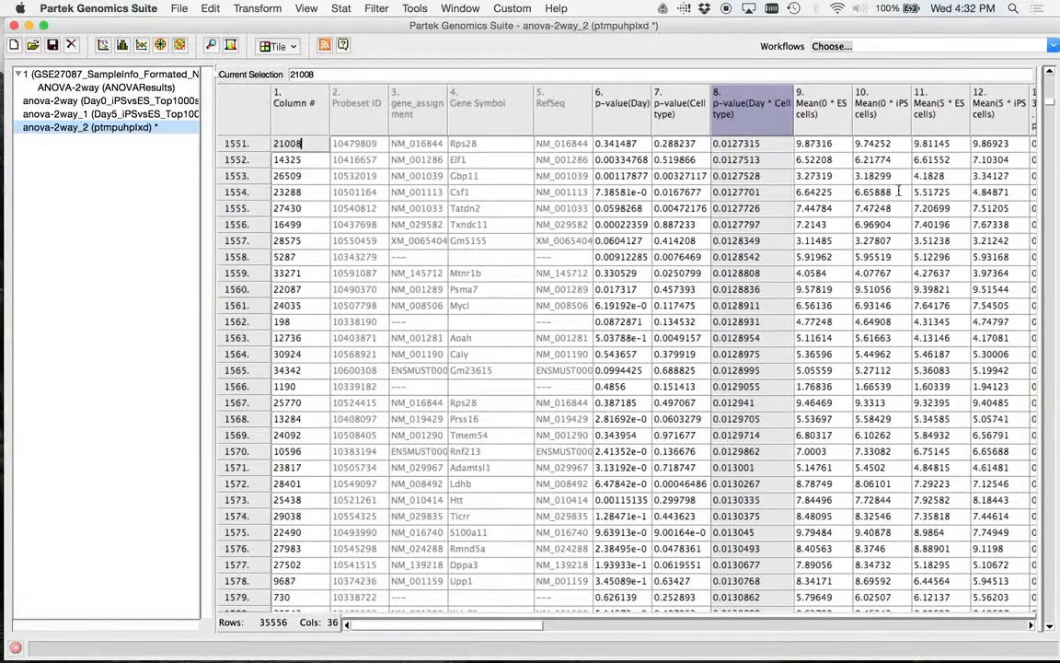
left_click_drag(1050, 86, 1050, 83)
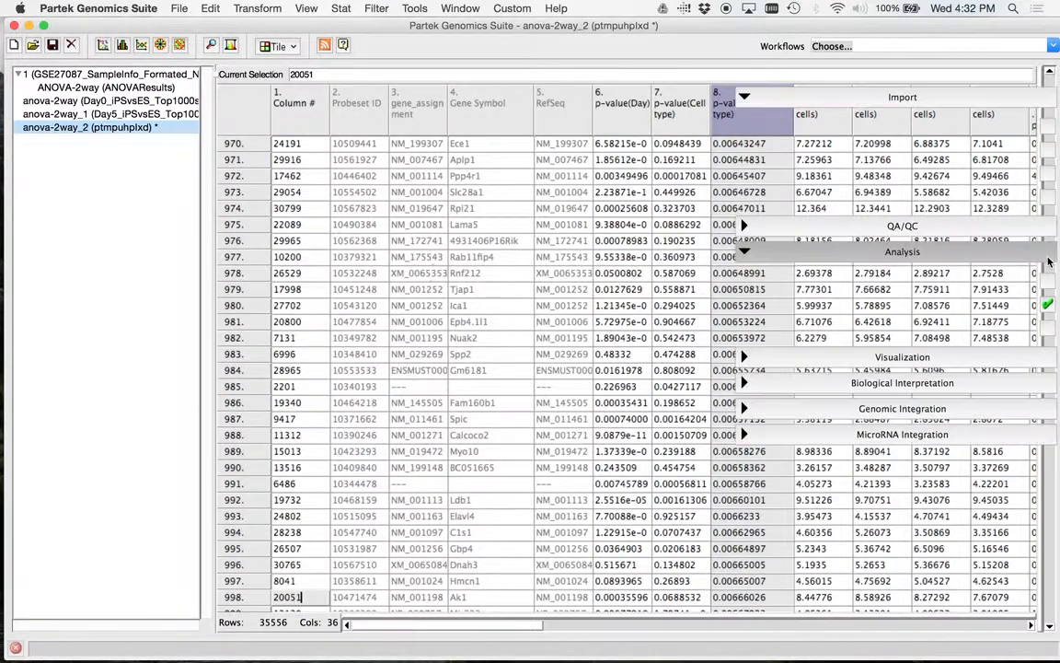
left_click(1048, 261)
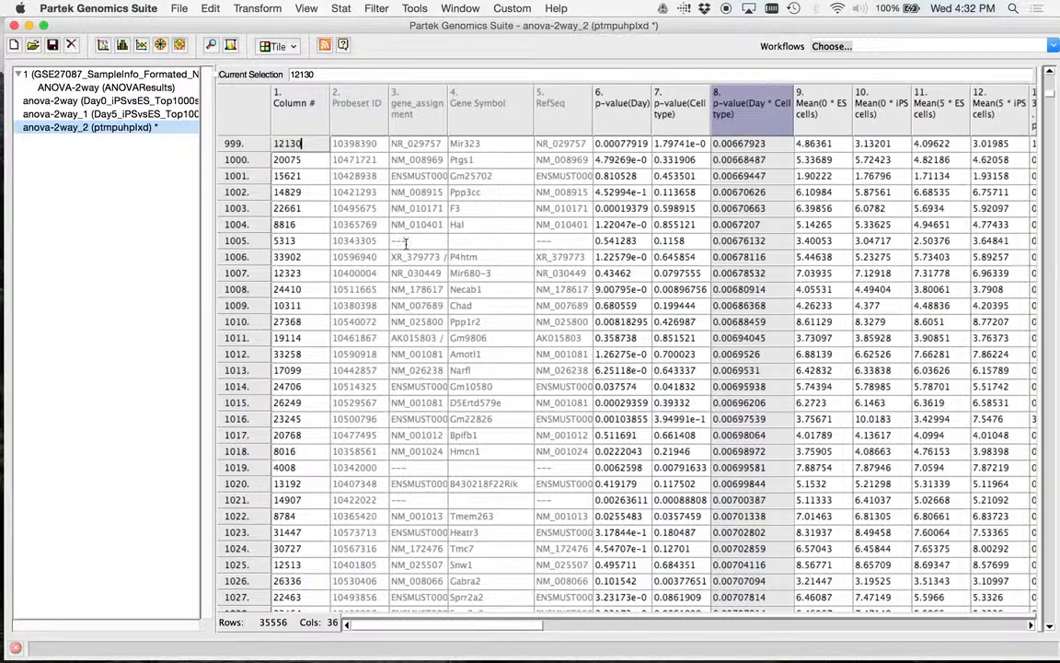
left_click(232, 145)
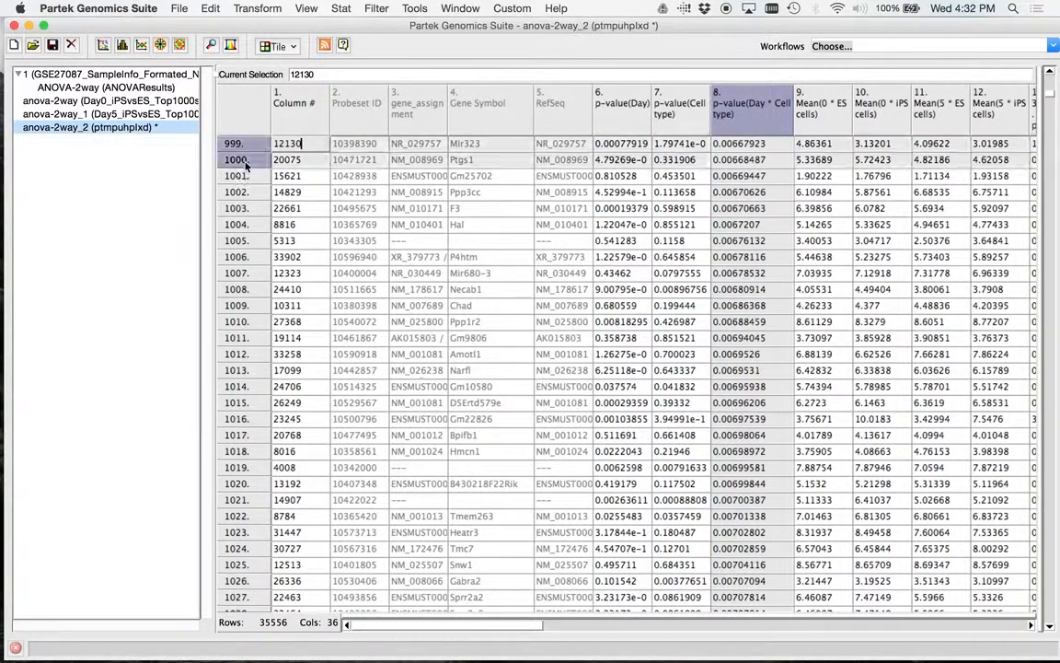
right_click(247, 165)
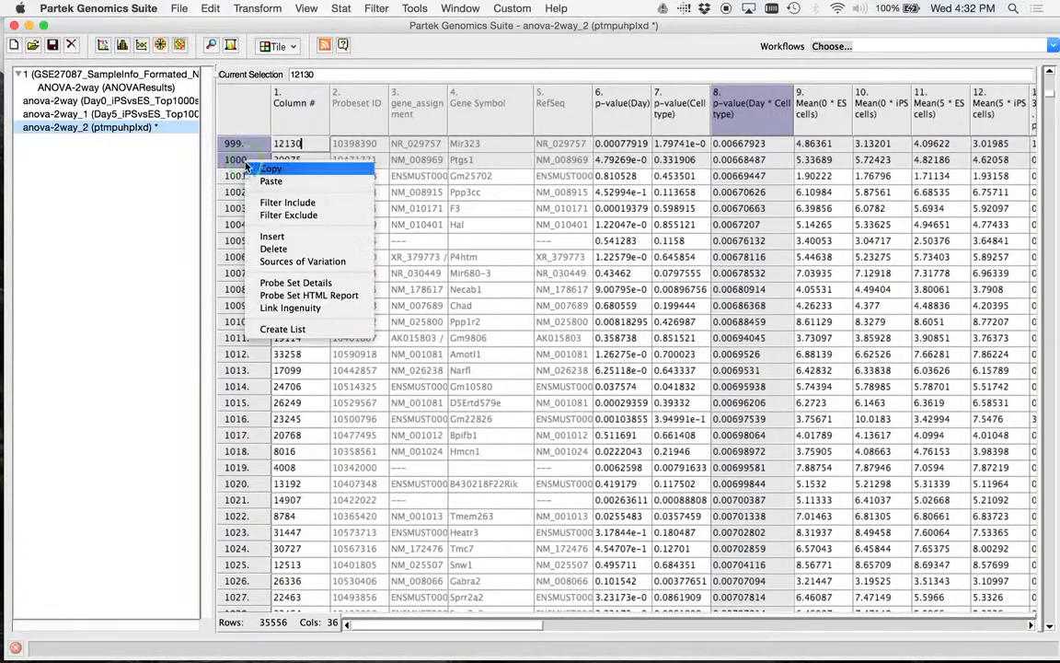
left_click(310, 207)
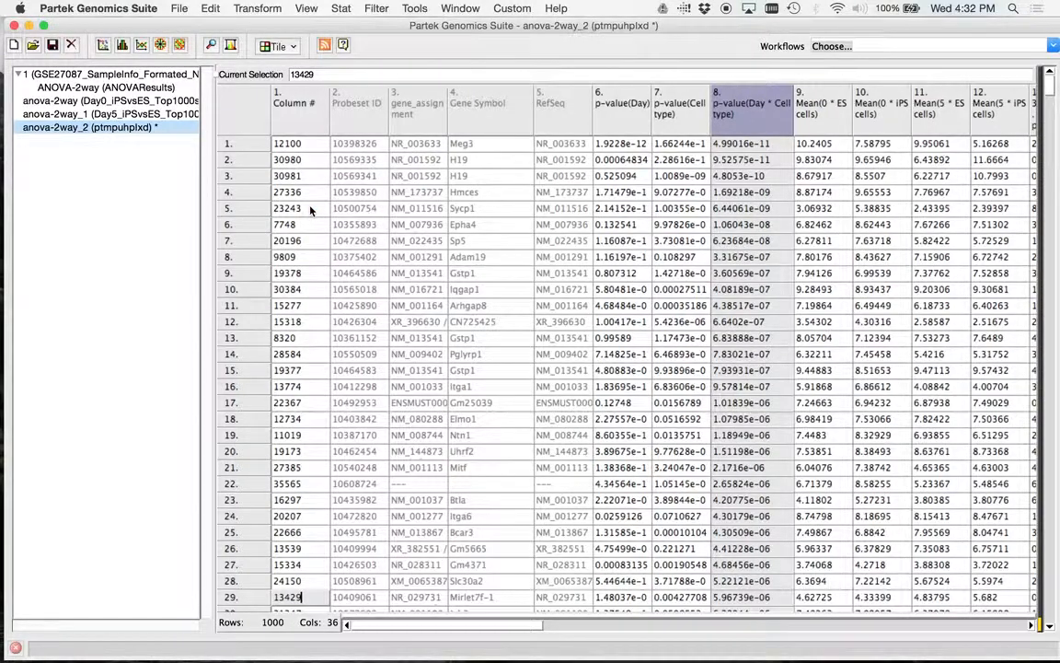
Save only the filtered anova-2way_2 data as a text file named DayAndCellType_Top1000sig.txt in the BioengineeringCourse folder
left_click(180, 9)
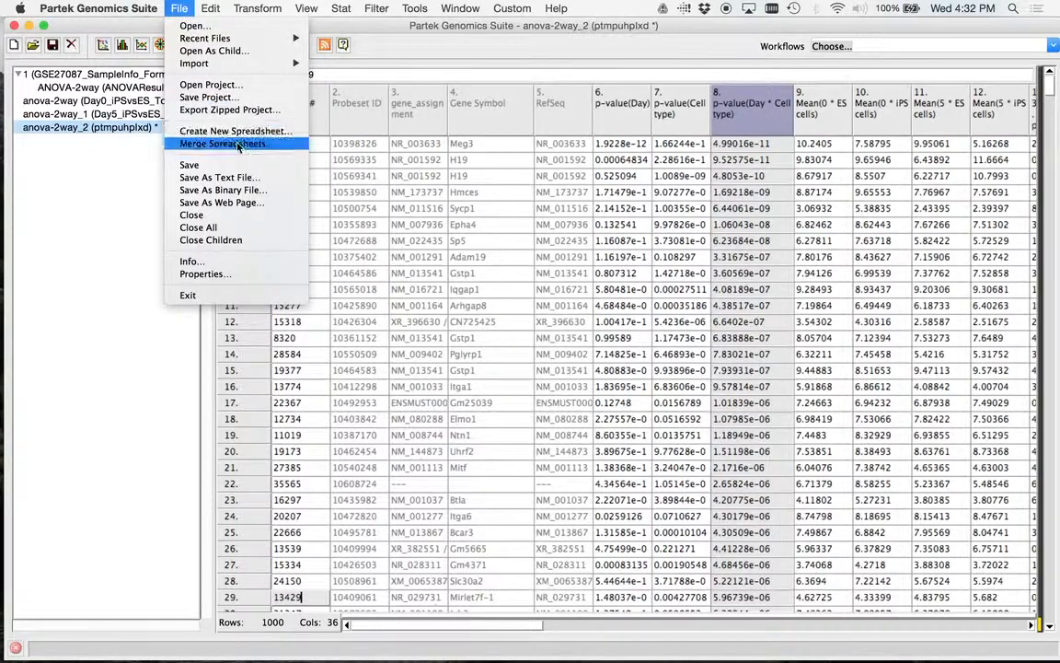
left_click(237, 180)
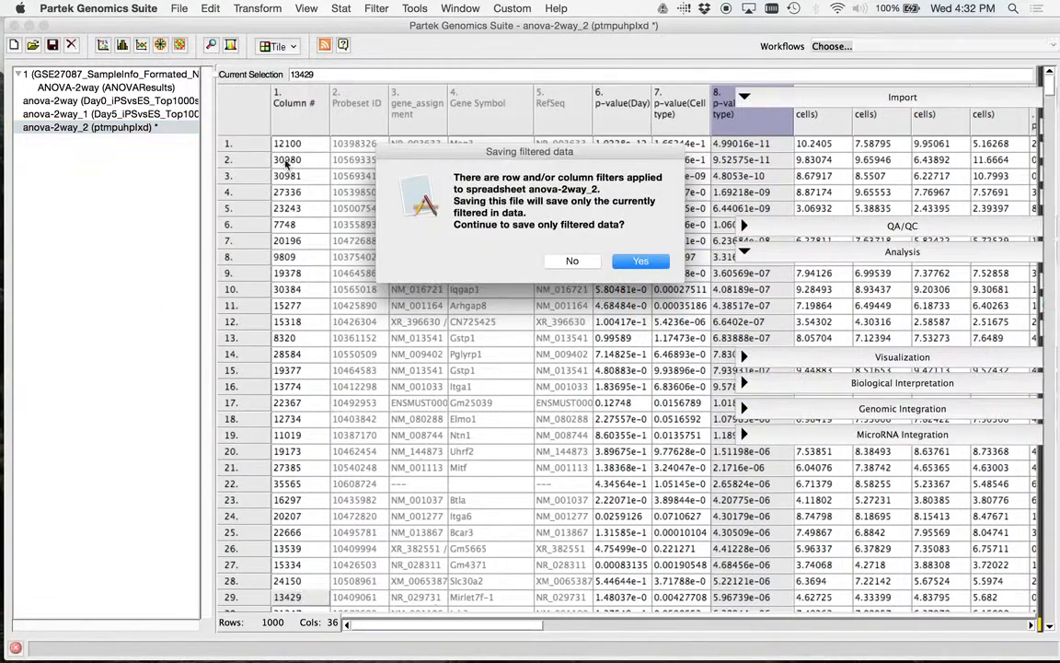
left_click(641, 262)
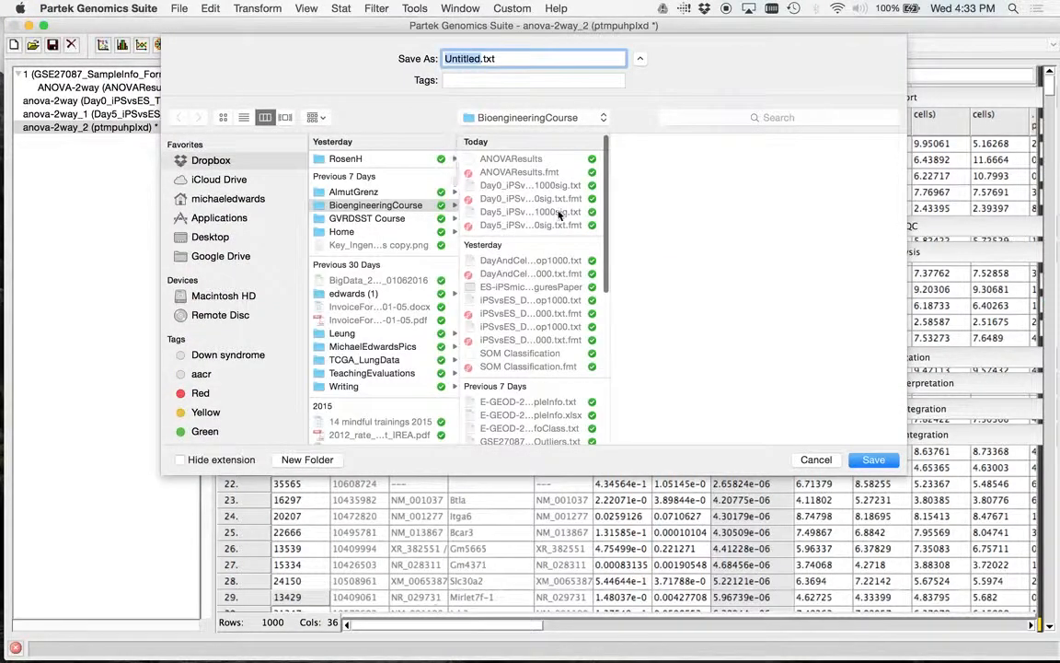
left_click(549, 185)
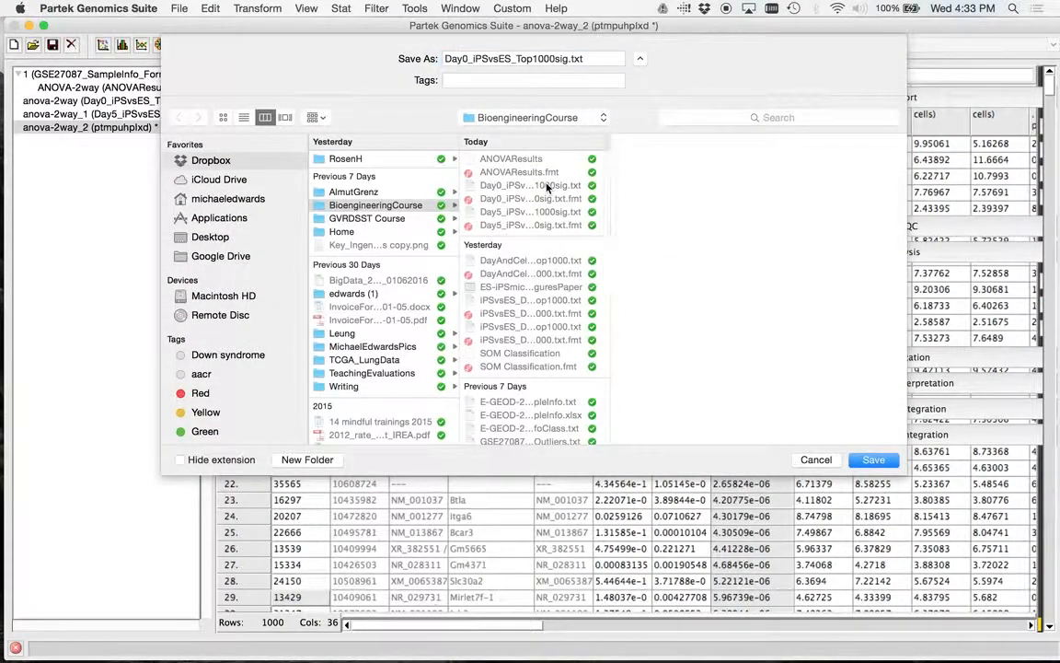
left_click(467, 58)
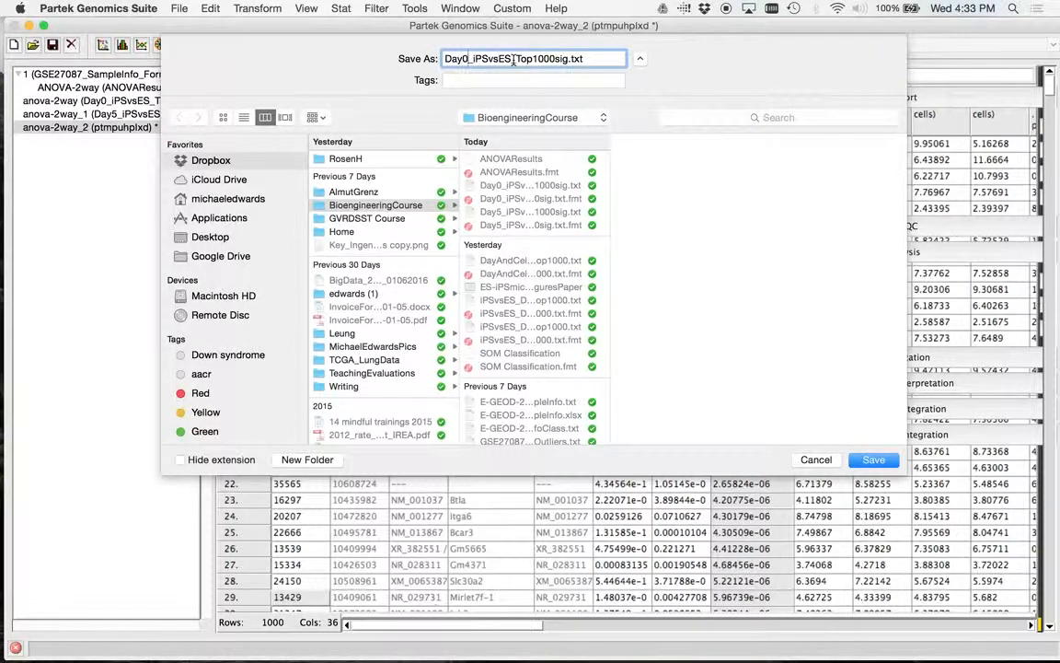
left_click_drag(513, 58, 414, 57)
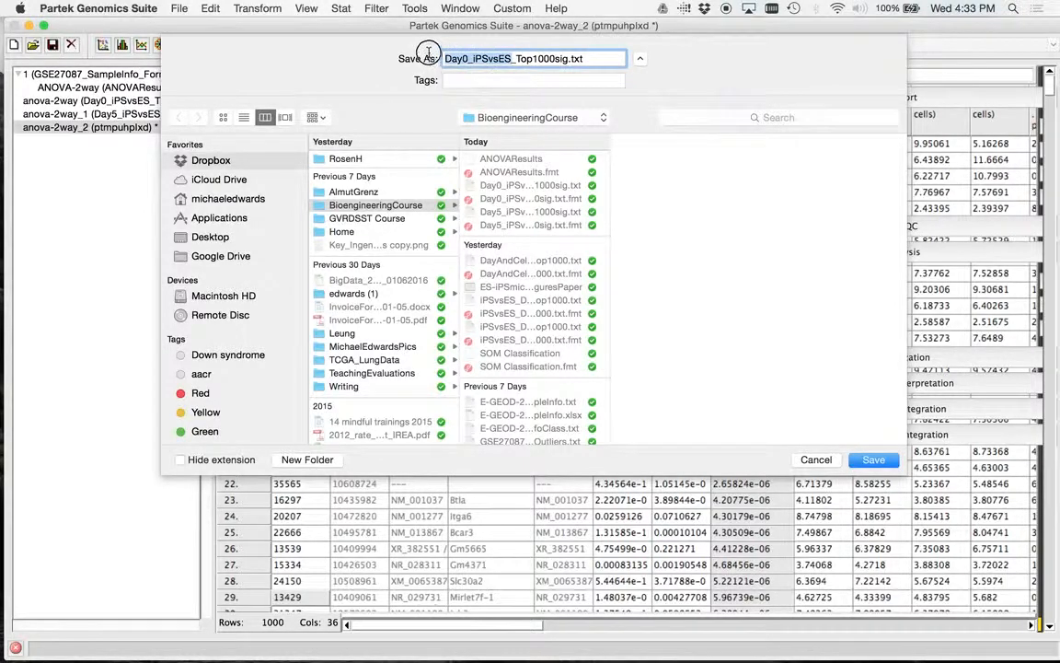
type("Day")
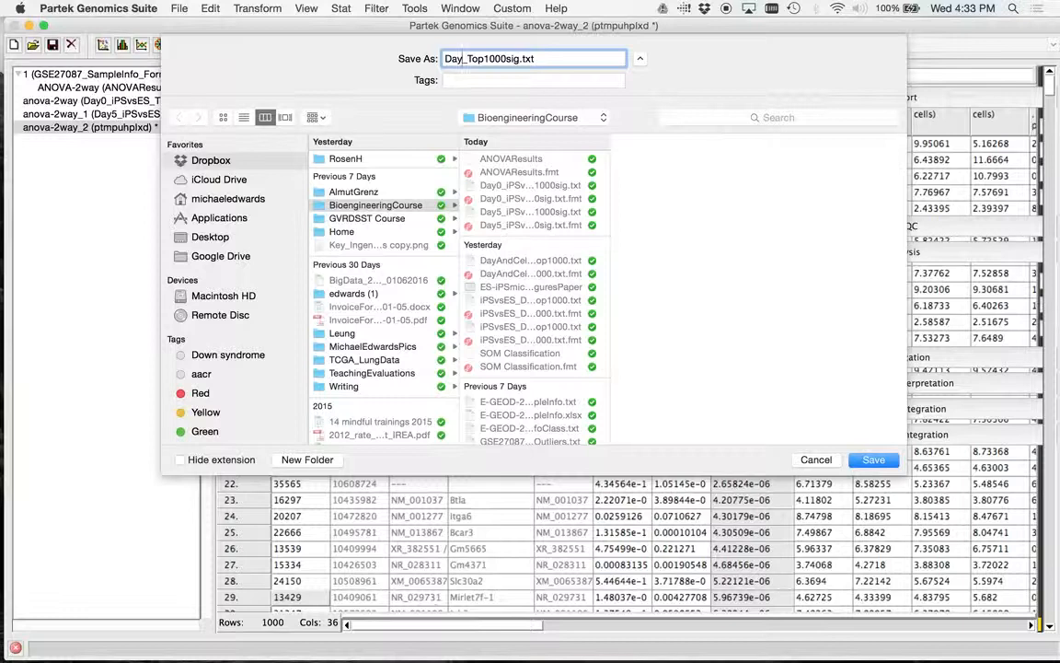
type("And")
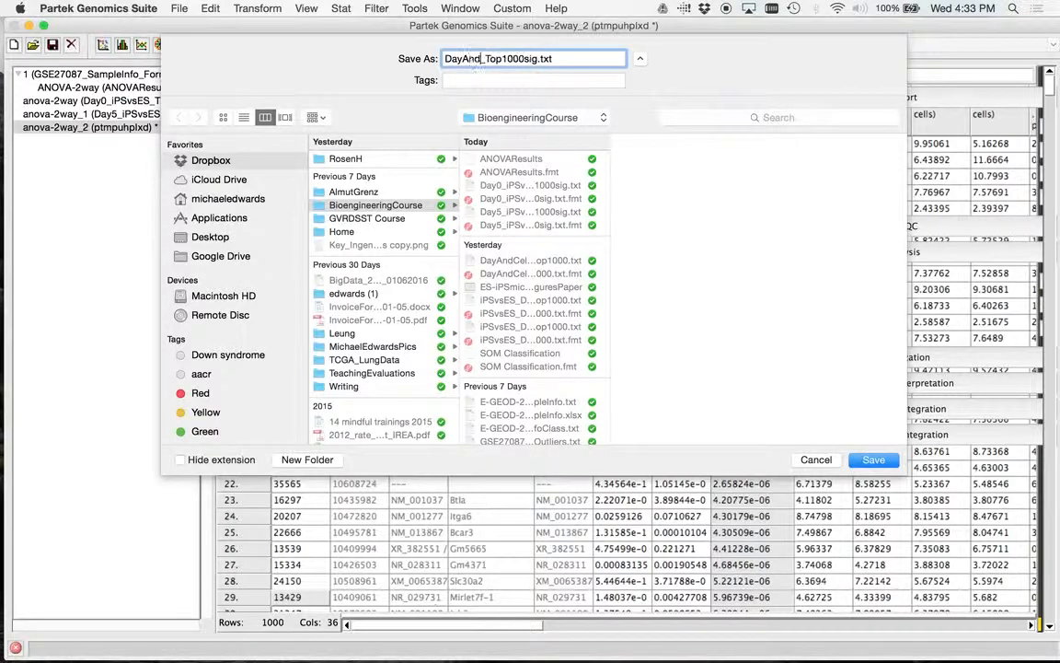
type("Cel")
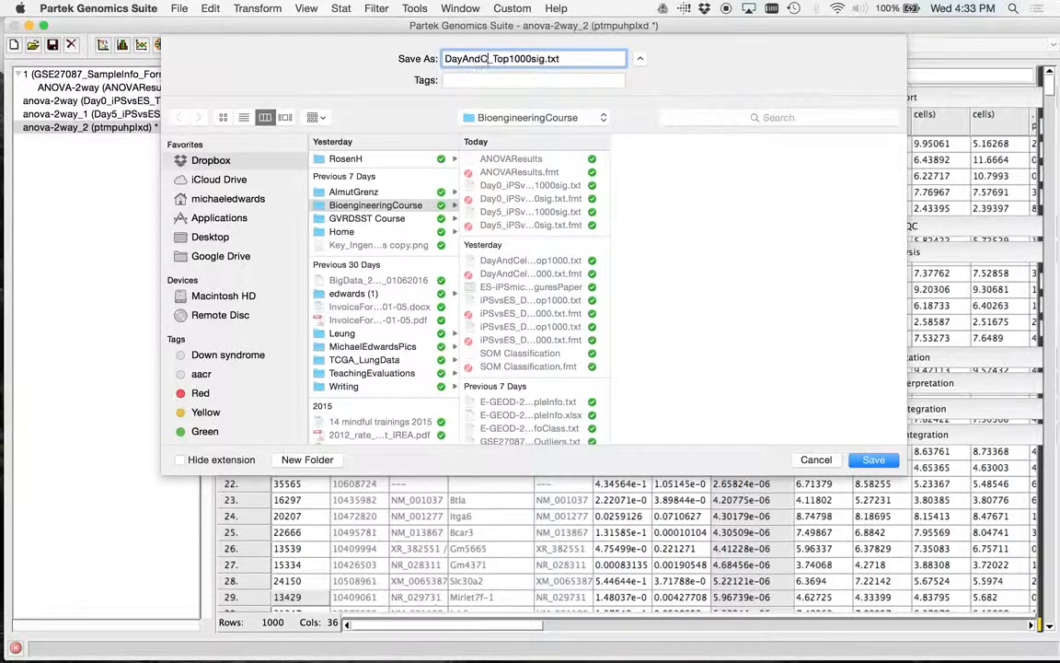
type("lType")
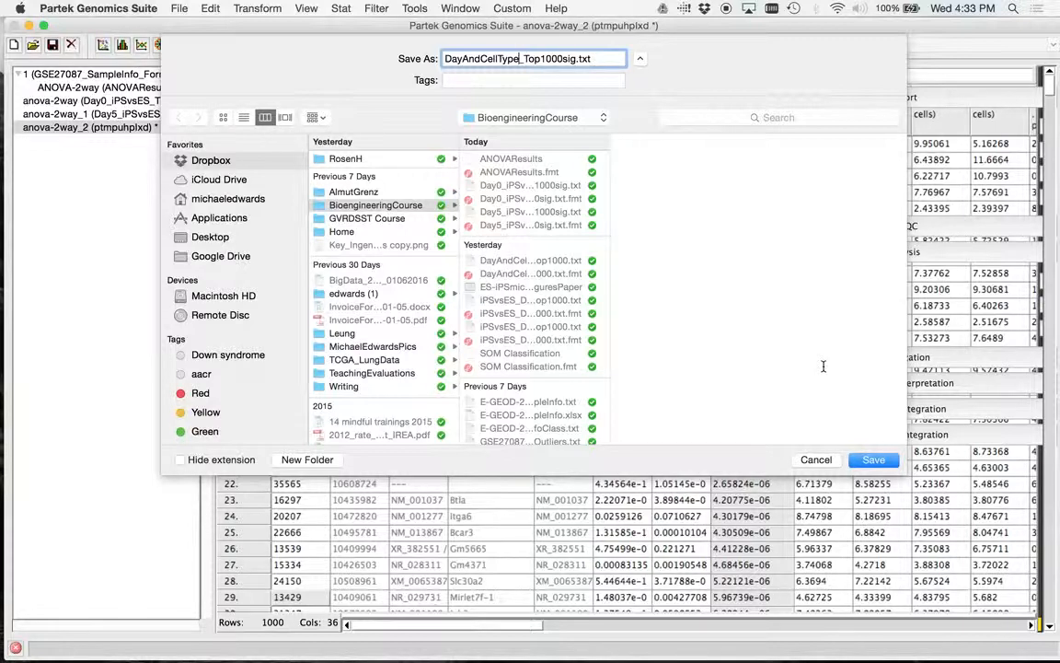
left_click(873, 460)
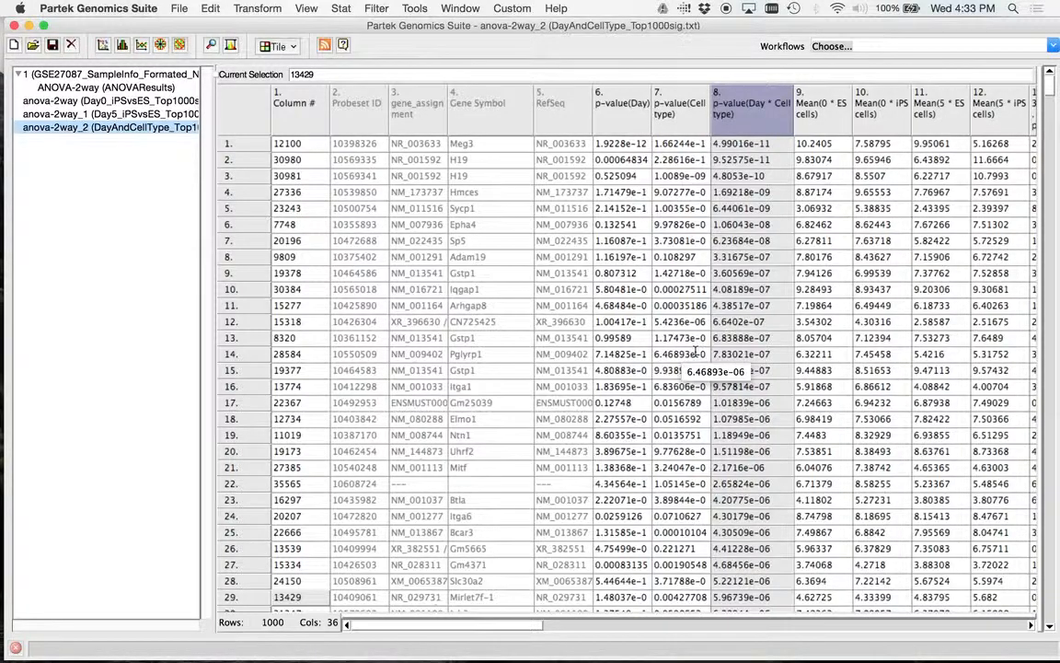
Examine the p-value(Day * Cell type) values in the last rows of the anova-2way_2 spreadsheet, down to row 1000
left_click_drag(1051, 83, 1023, 593)
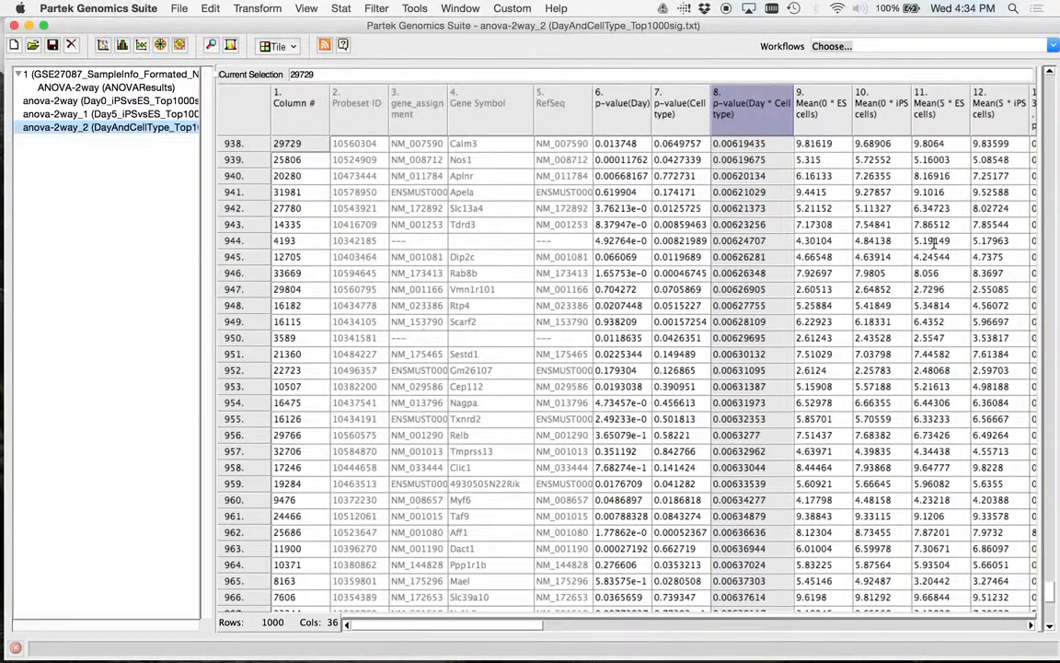
left_click(1049, 607)
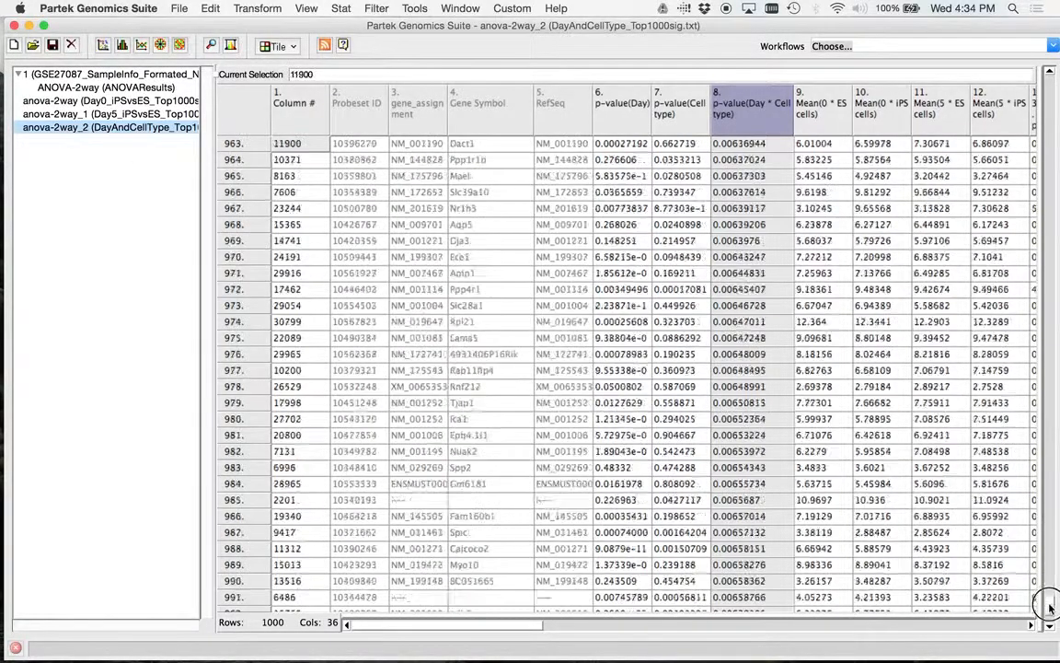
left_click_drag(1050, 605, 1051, 619)
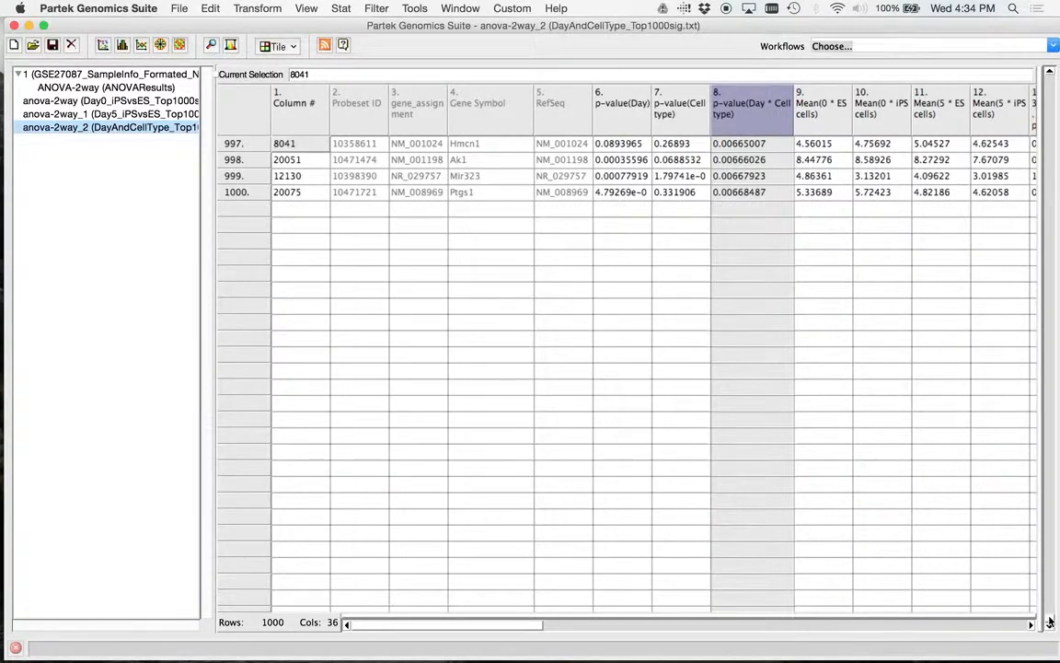